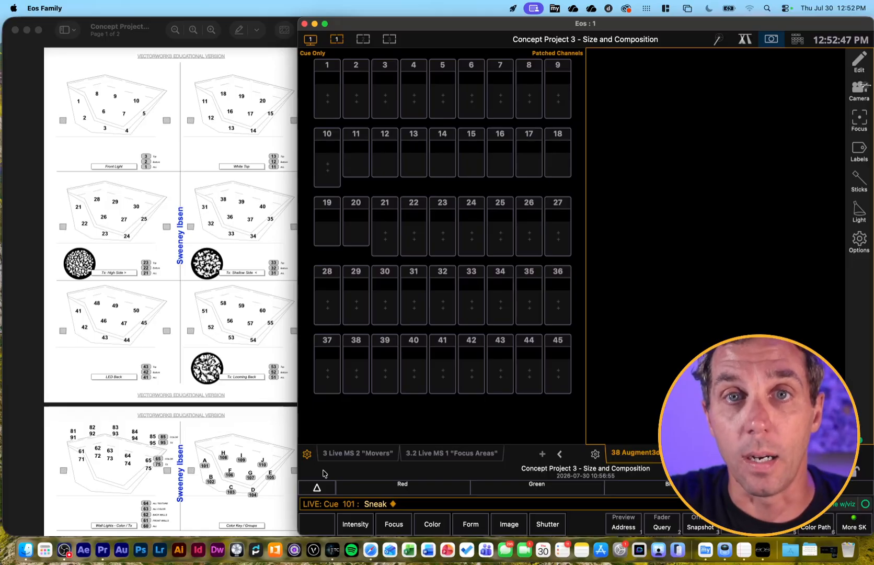
Recall Snapshot 2 to switch the workspace to the full-width 3D stage view
{"action": "left_click", "coordinate": [773, 44]}
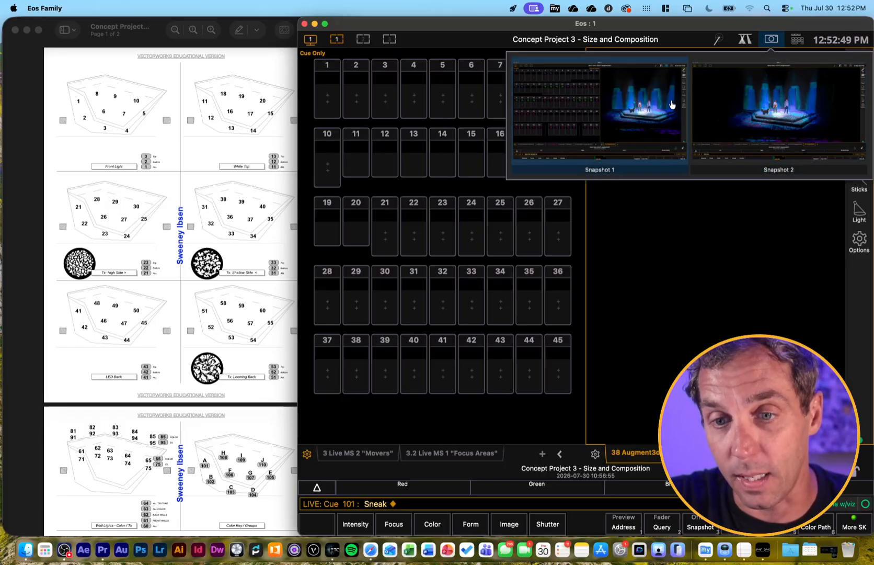
{"action": "left_click", "coordinate": [775, 108]}
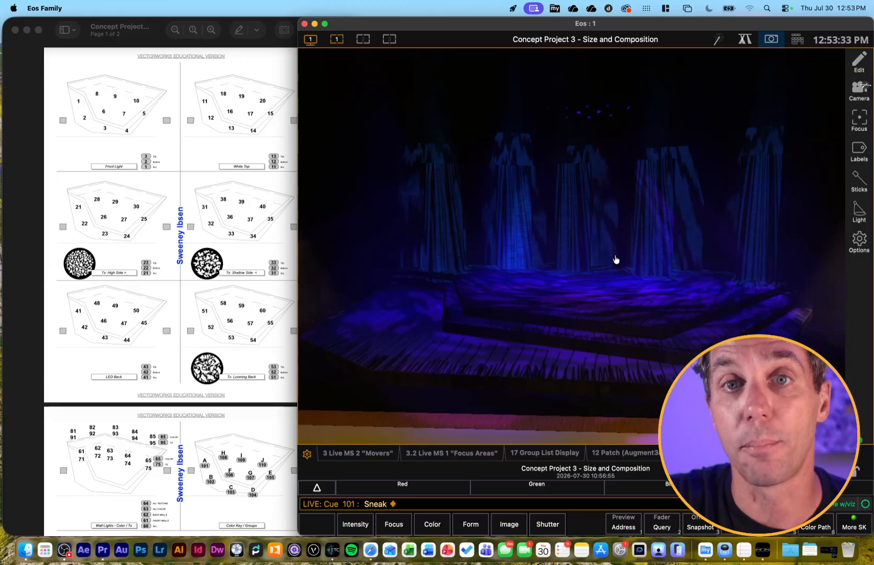
{"action": "scroll", "coordinate": [616, 260], "scroll_direction": "down", "scroll_amount": 5}
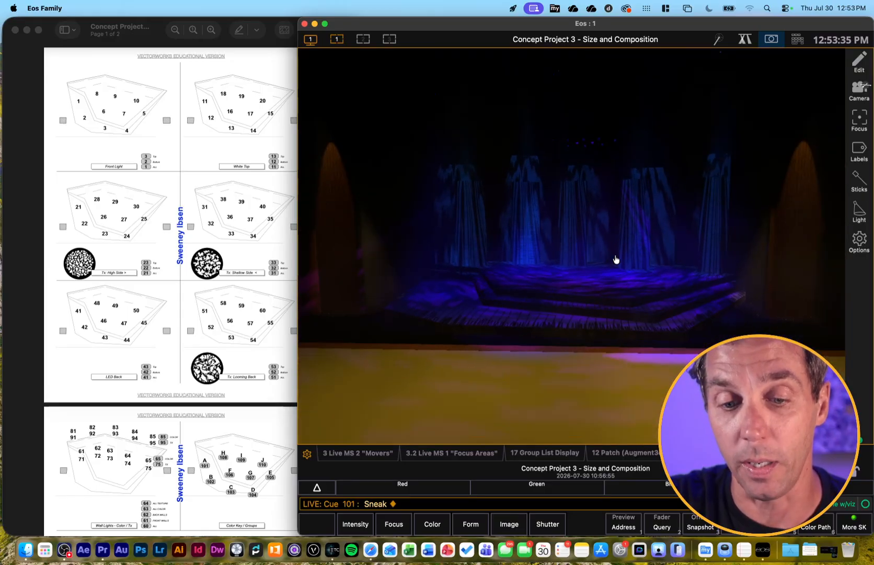
{"action": "scroll", "coordinate": [426, 297], "scroll_direction": "up", "scroll_amount": 2}
{"action": "scroll", "coordinate": [427, 296], "scroll_direction": "up", "scroll_amount": 1}
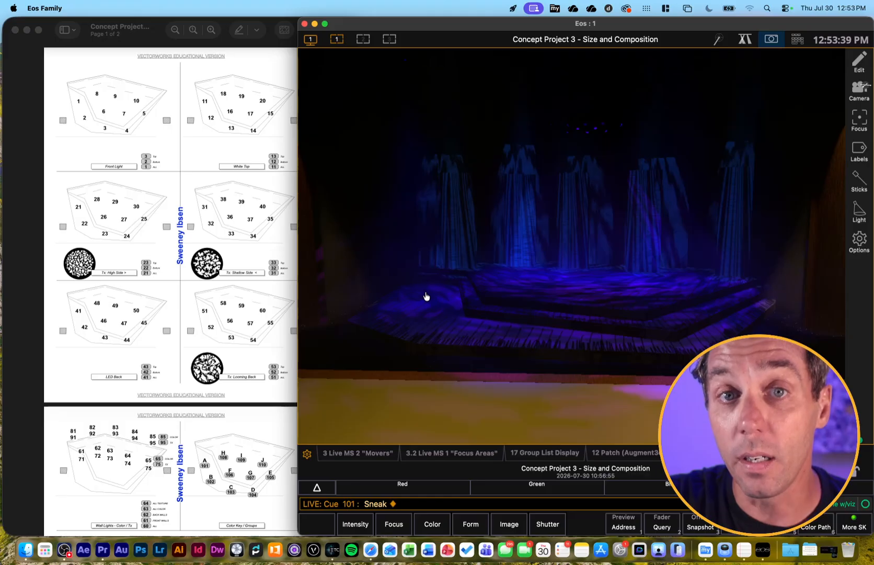
Play the cue list from cue 102 through cue 109 to preview each stage look
{"action": "key", "text": "space"}
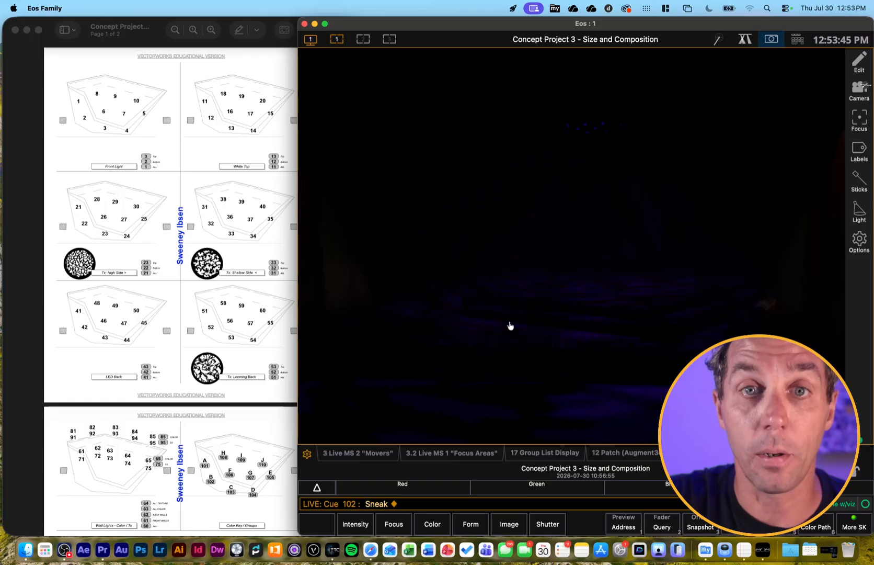
{"action": "key", "text": "F12"}
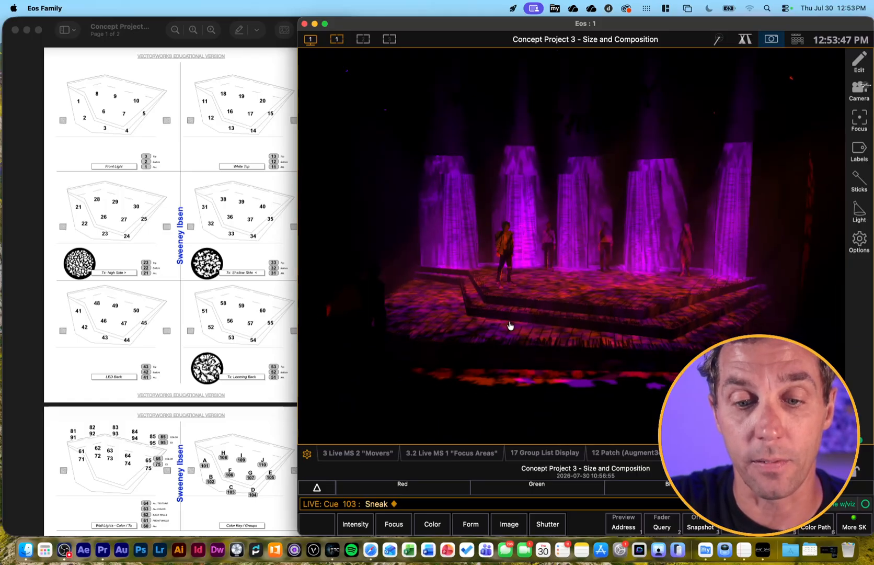
{"action": "scroll", "coordinate": [510, 325], "scroll_direction": "down", "scroll_amount": 3}
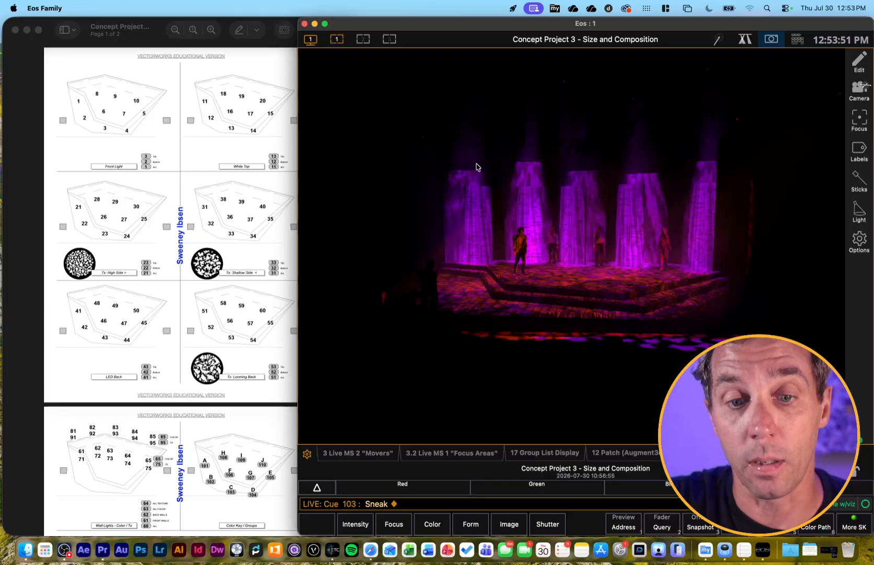
{"action": "key", "text": "F12"}
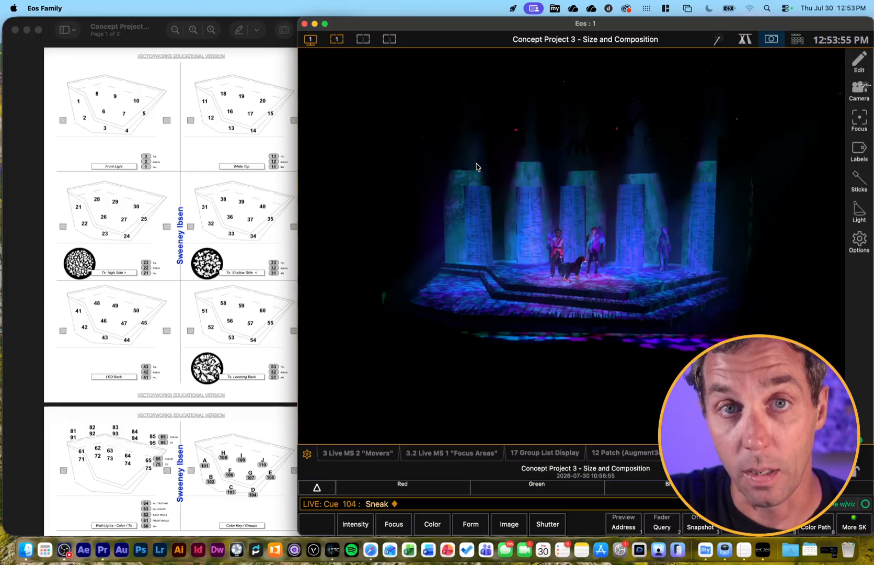
{"action": "key", "text": "ctrl+space"}
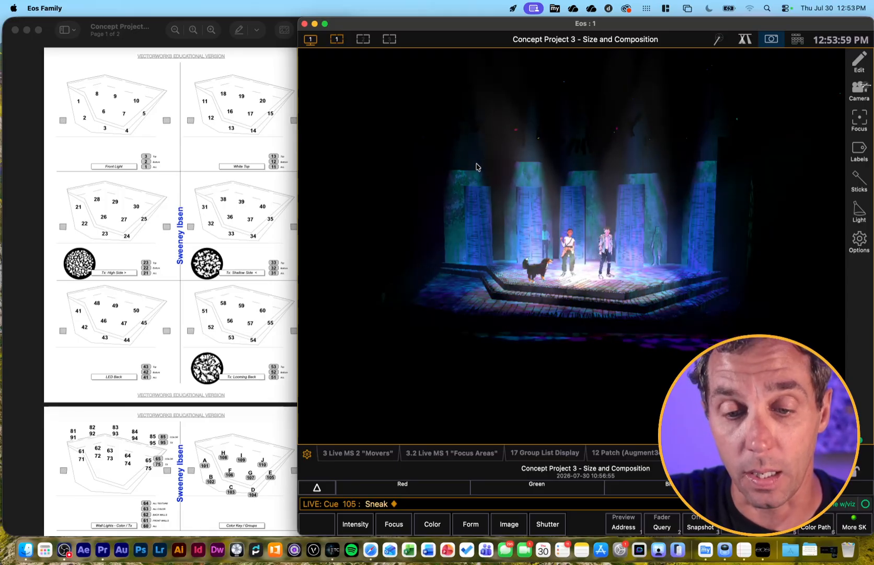
{"action": "key", "text": "ctrl+space"}
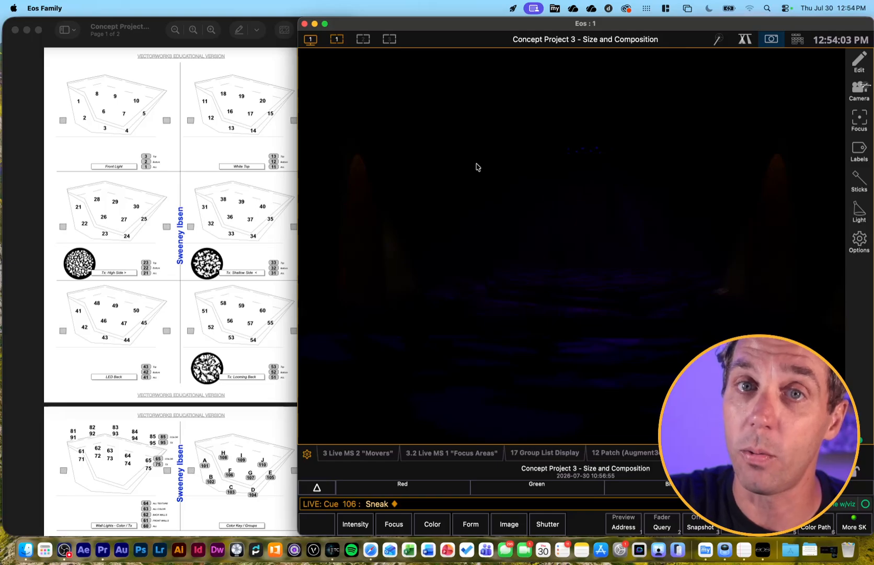
{"action": "key", "text": "ctrl+space"}
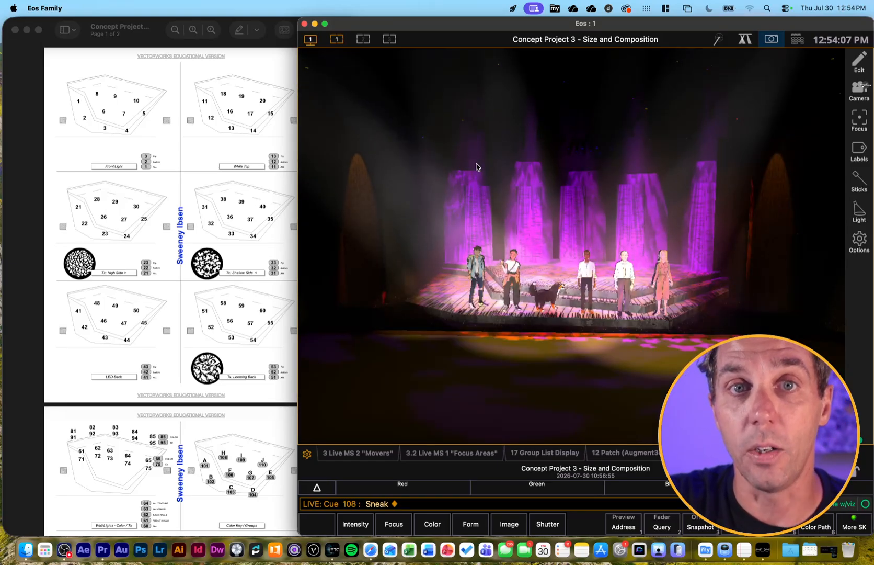
{"action": "key", "text": "ctrl+space"}
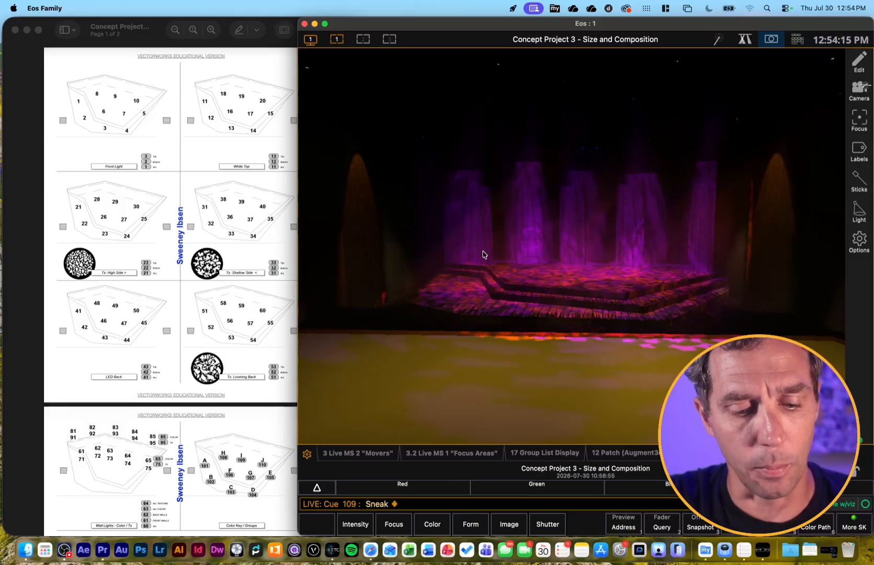
Step the cue list back to cue 101
{"action": "key", "text": "F11"}
{"action": "key", "text": "F11"}
{"action": "key", "text": "F11"}
{"action": "key", "text": "F11"}
{"action": "key", "text": "F11"}
{"action": "key", "text": "F11"}
{"action": "key", "text": "F11"}
{"action": "key", "text": "F11"}
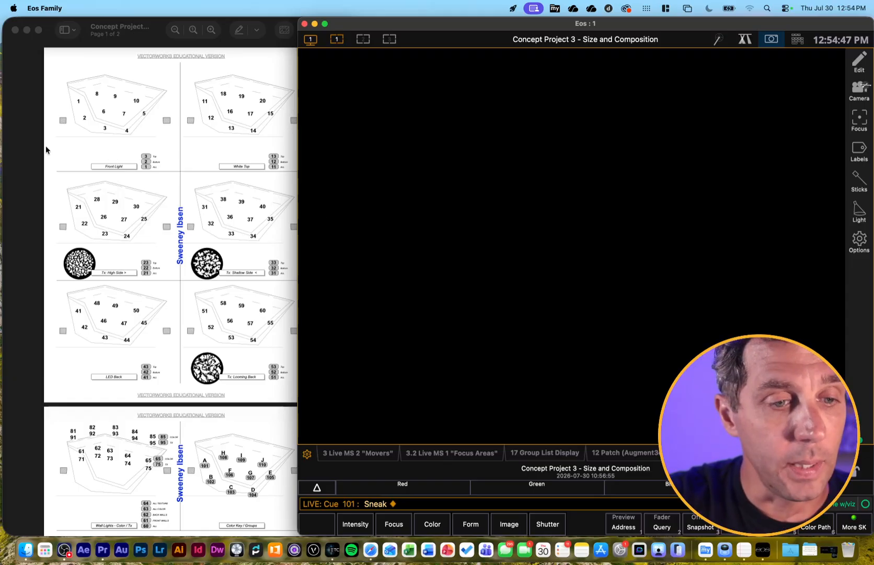
Switch to Preview and look over the channel and group layout in the Concept Project PDF
{"action": "left_click", "coordinate": [106, 172]}
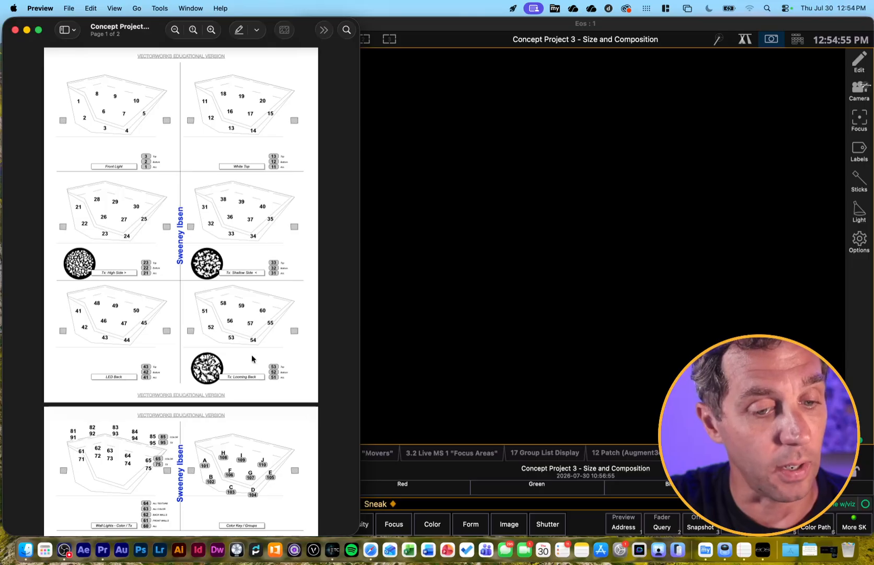
{"action": "scroll", "coordinate": [210, 422], "scroll_direction": "down", "scroll_amount": 8}
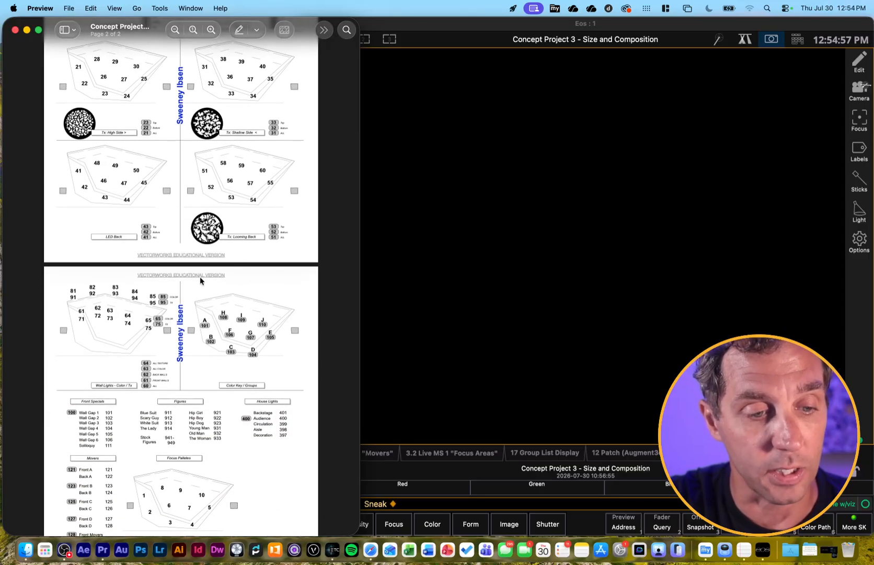
{"action": "scroll", "coordinate": [210, 395], "scroll_direction": "up", "scroll_amount": 8}
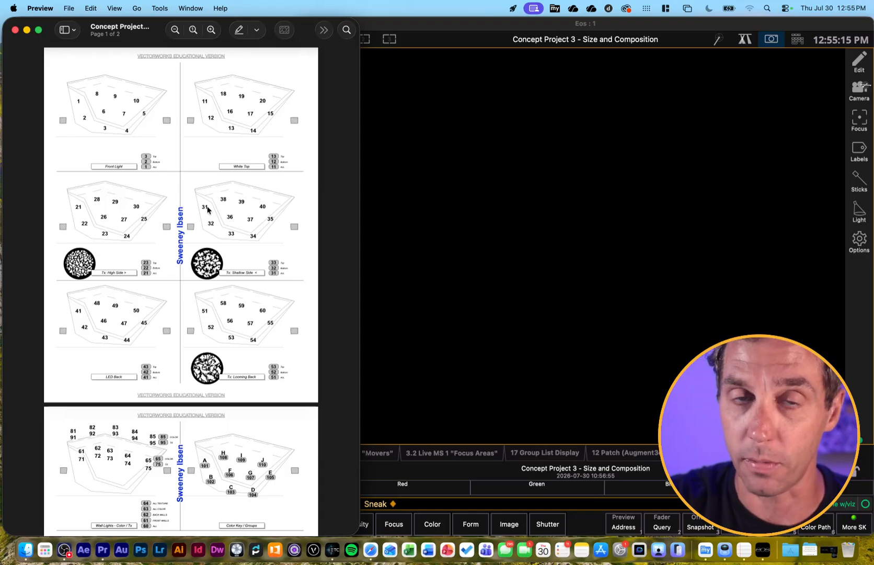
Switch back to Eos and bring front light channels 1 through 5 to full, one at a time
{"action": "left_click", "coordinate": [497, 281]}
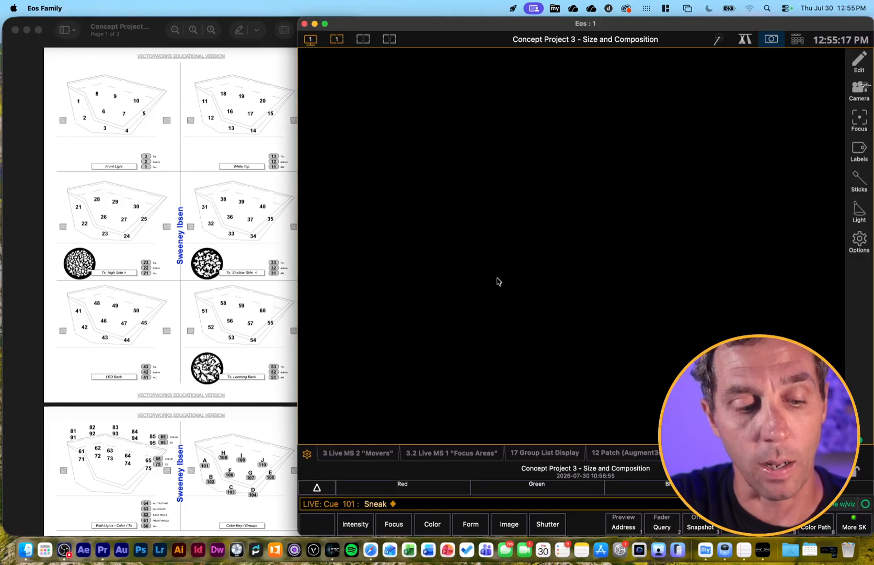
{"action": "key", "text": "1"}
{"action": "key", "text": "f"}
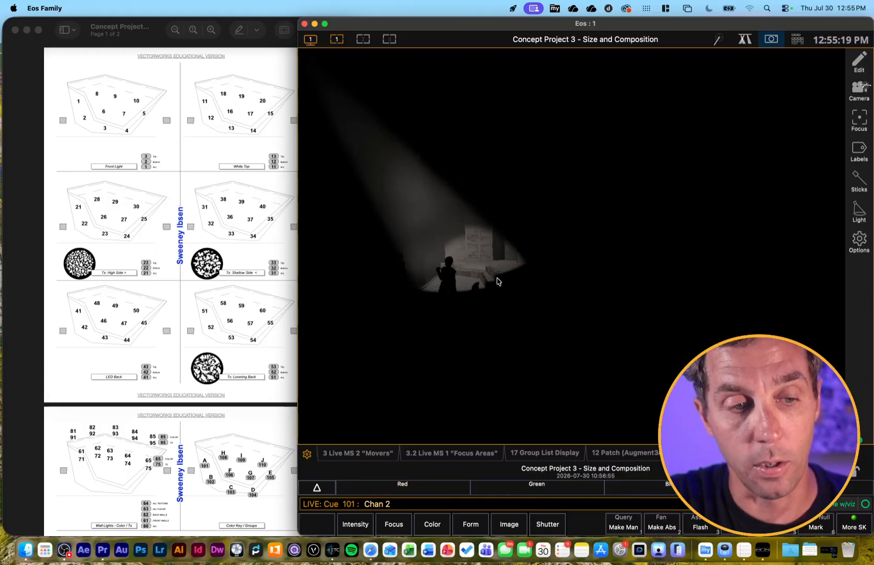
{"action": "key", "text": "2"}
{"action": "key", "text": "f"}
{"action": "key", "text": "3"}
{"action": "key", "text": "f"}
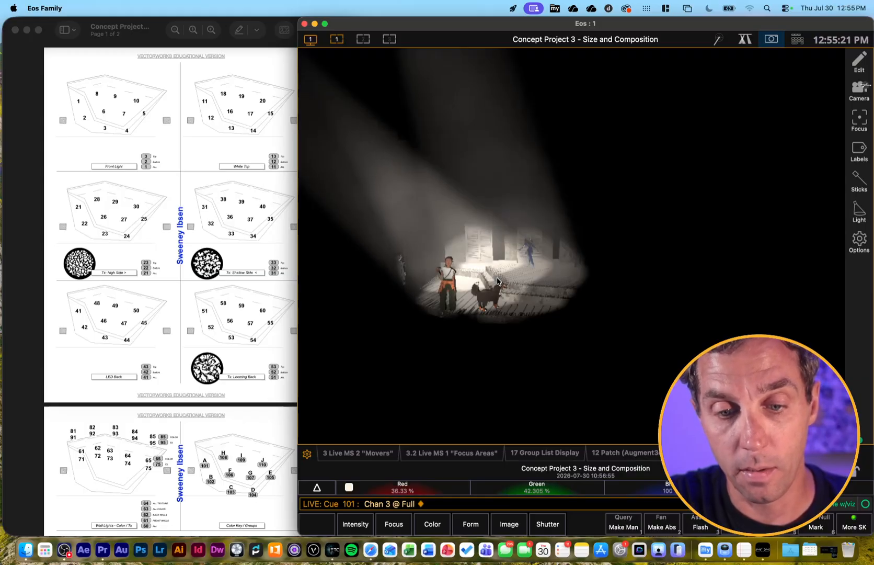
{"action": "key", "text": "4"}
{"action": "key", "text": "f"}
{"action": "key", "text": "5"}
{"action": "key", "text": "f"}
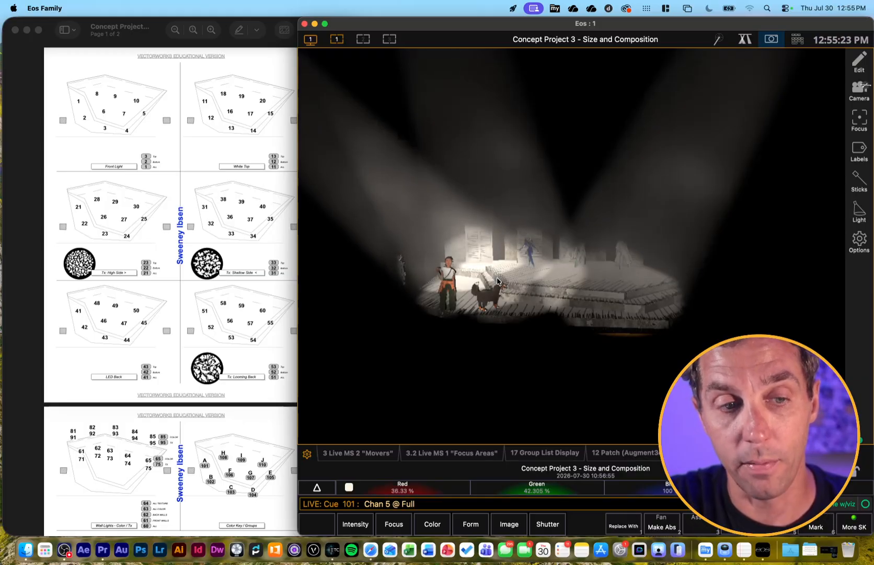
Bring front light channels 6 through 10 to full, one at a time
{"action": "key", "text": "6"}
{"action": "key", "text": "f"}
{"action": "key", "text": "7"}
{"action": "key", "text": "f"}
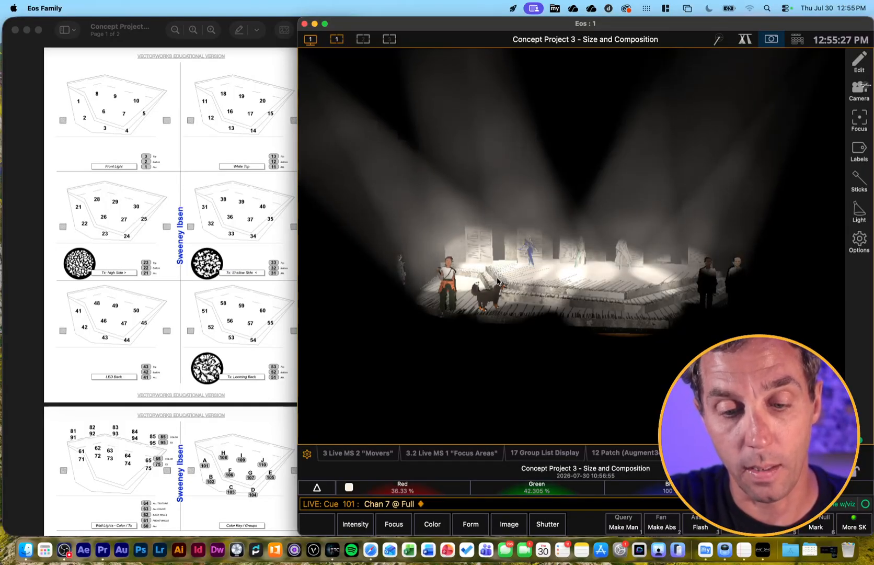
{"action": "key", "text": "8"}
{"action": "key", "text": "f"}
{"action": "key", "text": "9"}
{"action": "key", "text": "f"}
{"action": "key", "text": "1"}
{"action": "key", "text": "0"}
{"action": "key", "text": "f"}
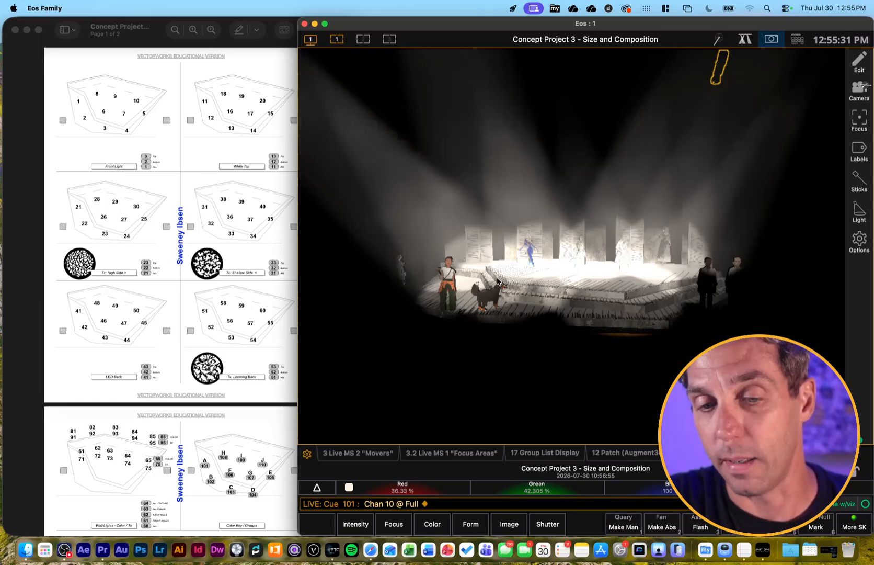
Clear the command line and release channels 1 through 10 with Sneak
{"action": "key", "text": "BackSpace"}
{"action": "key", "text": "alt+n"}
{"action": "key", "text": "Return"}
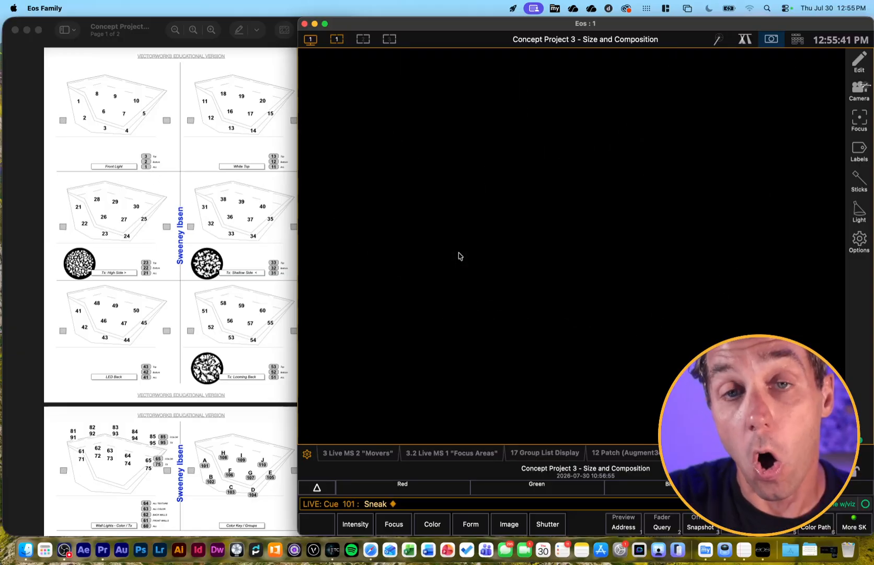
Bring group 1, all the front lights, to full and take it back out
{"action": "key", "text": "g"}
{"action": "key", "text": "1"}
{"action": "key", "text": "f"}
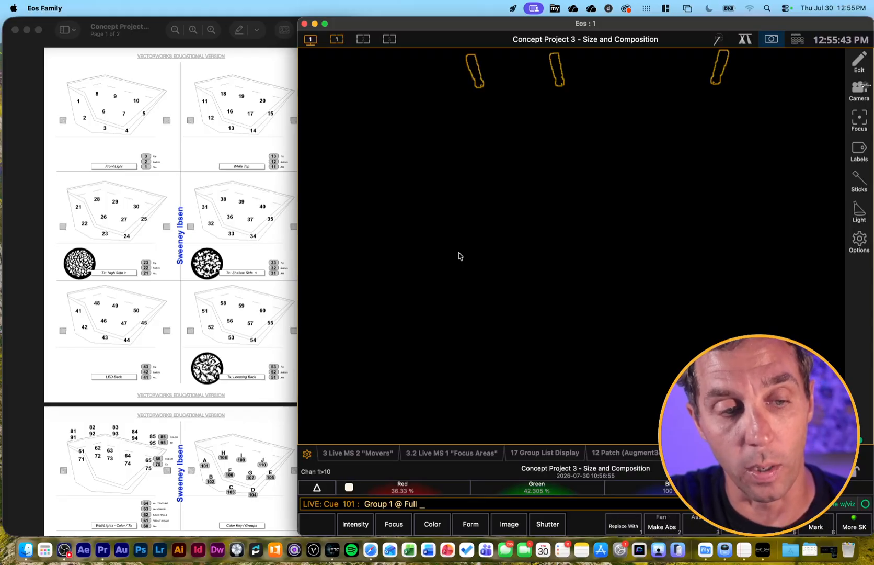
{"action": "key", "text": "Return"}
{"action": "key", "text": "o"}
Bring group 2, front light channels 1 through 5, to full and take it back out
{"action": "key", "text": "g"}
{"action": "key", "text": "2"}
{"action": "key", "text": "f"}
{"action": "key", "text": "Return"}
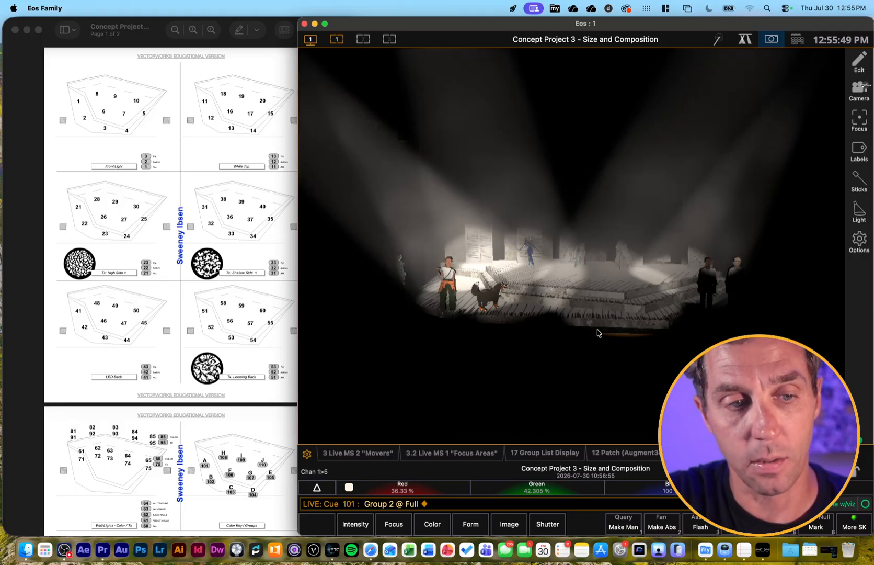
{"action": "key", "text": "o"}
Bring group 3, front light channels 6 through 10, to full and release it with Sneak
{"action": "key", "text": "g"}
{"action": "key", "text": "4"}
{"action": "key", "text": "a"}
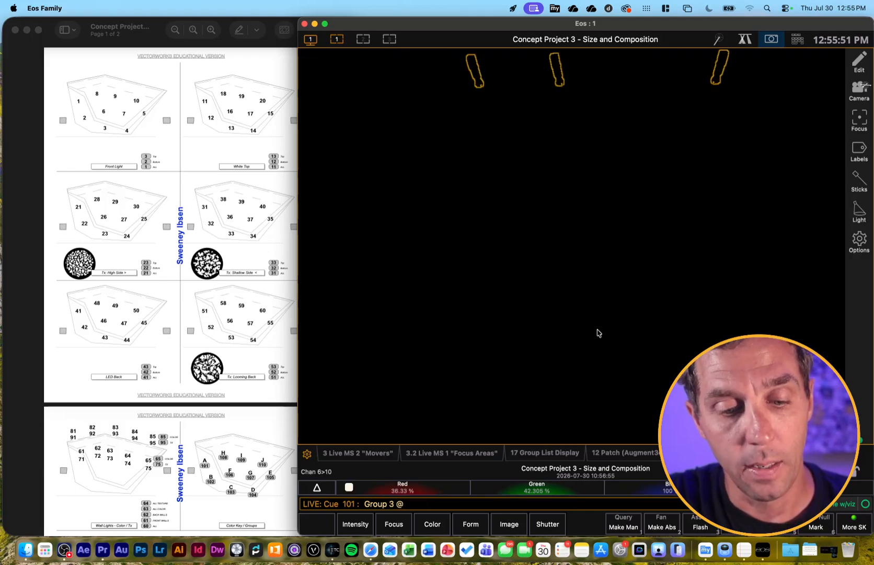
{"action": "key", "text": "f"}
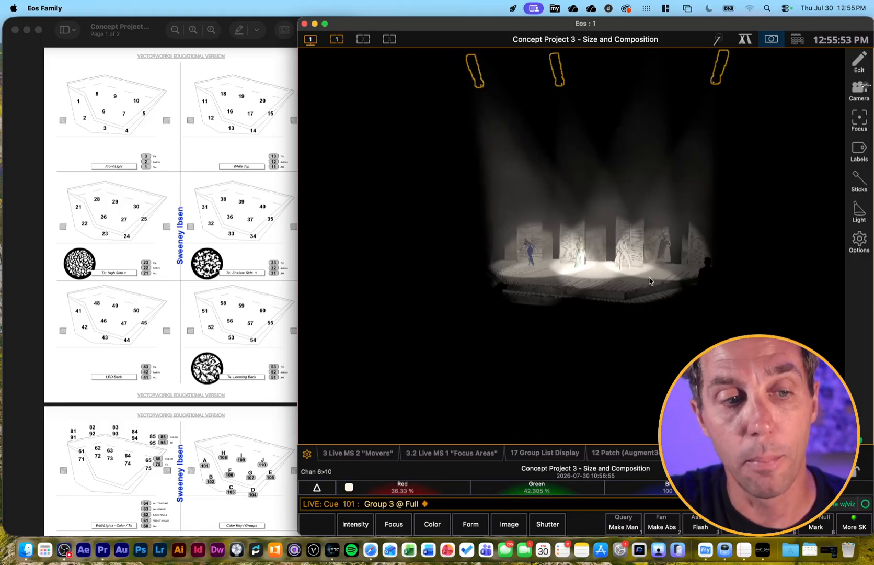
{"action": "key", "text": "BackSpace"}
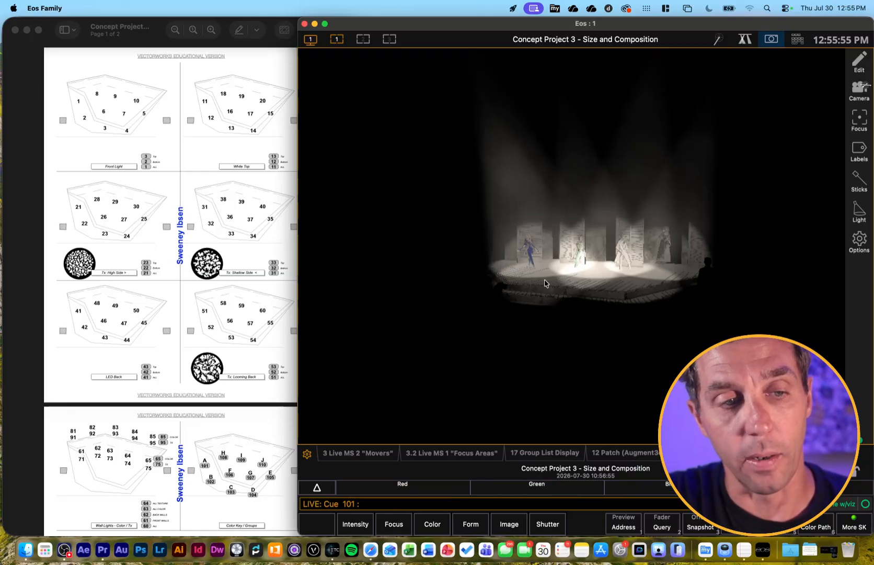
{"action": "key", "text": "ctrl+n"}
{"action": "key", "text": "Return"}
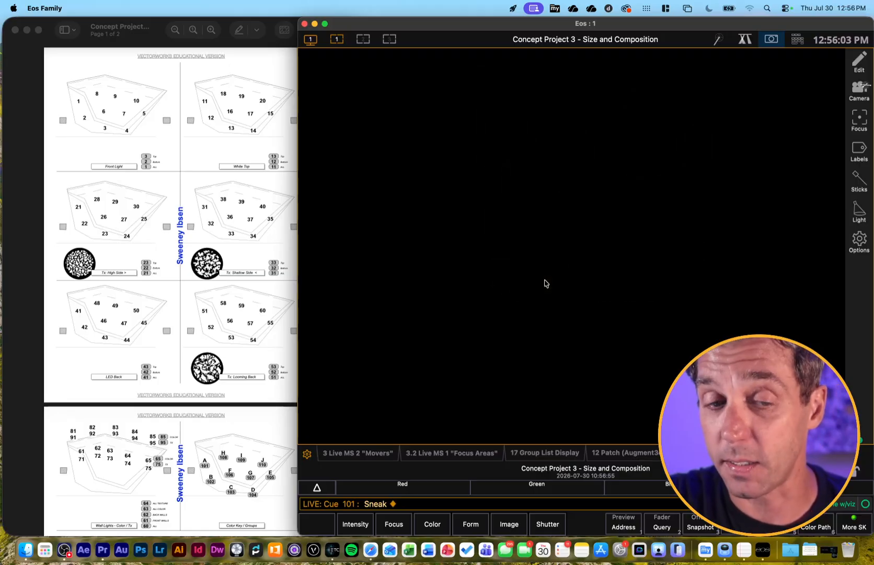
Set group 1, all the front lights, to 65 percent intensity
{"action": "key", "text": "g"}
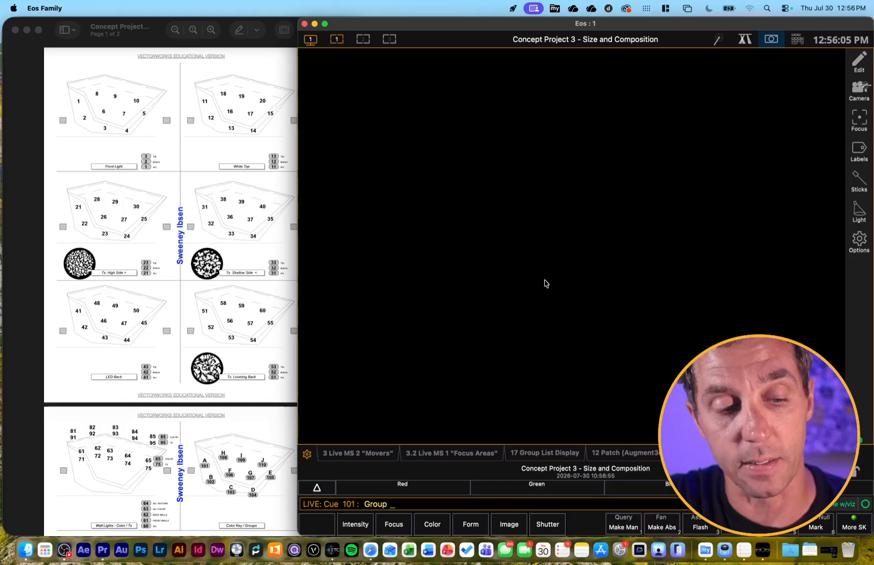
{"action": "type", "text": "1 @ "}
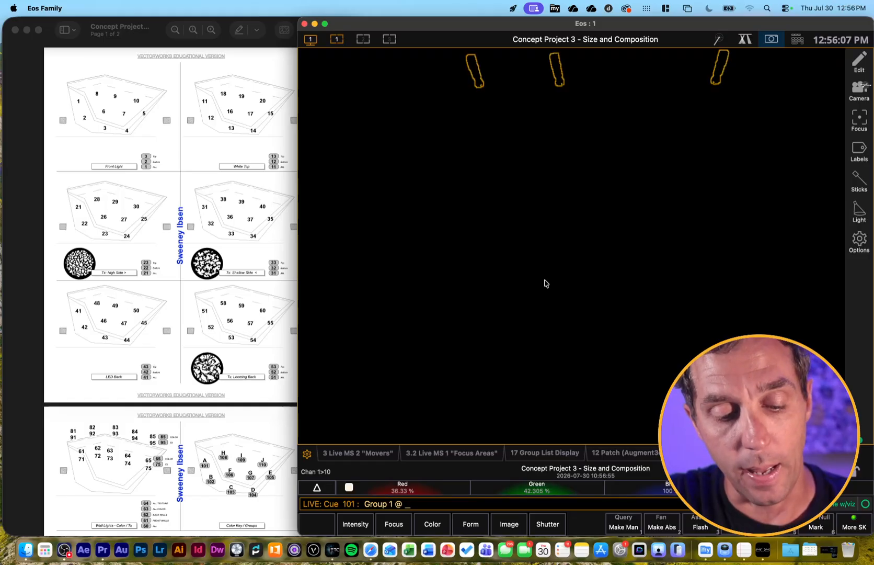
{"action": "type", "text": "a65"}
{"action": "key", "text": "Return"}
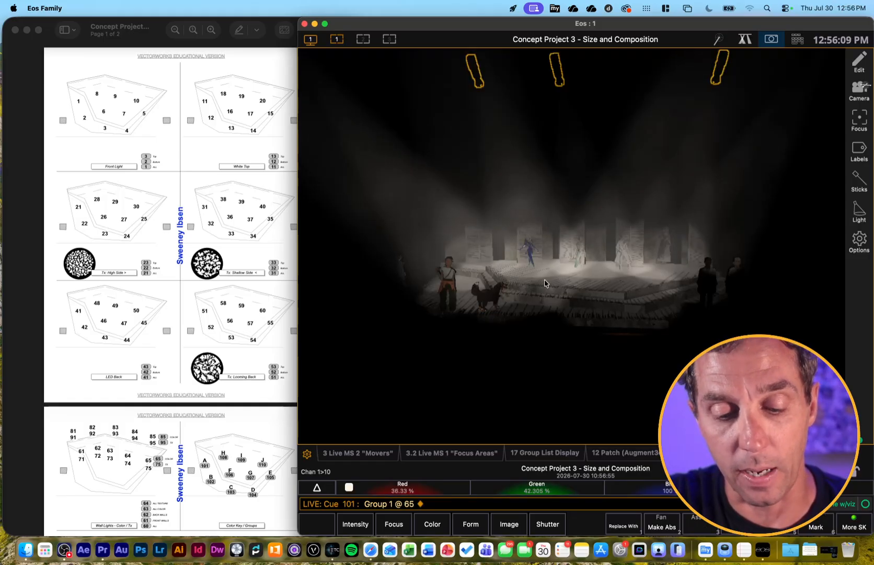
Raise channels 1 through 10 with +%, lower them again with -%, and clear the command line
{"action": "key", "text": "Home"}
{"action": "key", "text": "Home"}
{"action": "key", "text": "Home"}
{"action": "key", "text": "Home"}
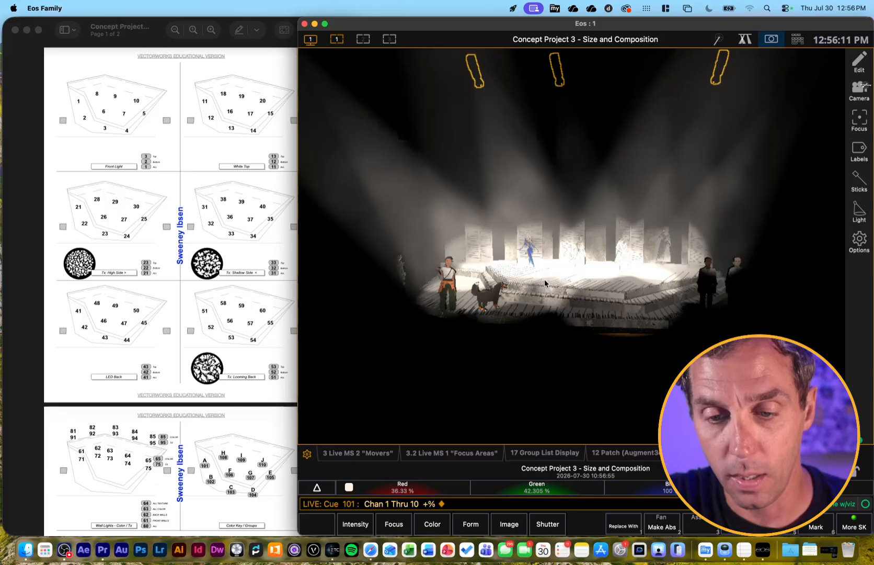
{"action": "key", "text": "End"}
{"action": "key", "text": "End"}
{"action": "key", "text": "End"}
{"action": "key", "text": "End"}
{"action": "key", "text": "End"}
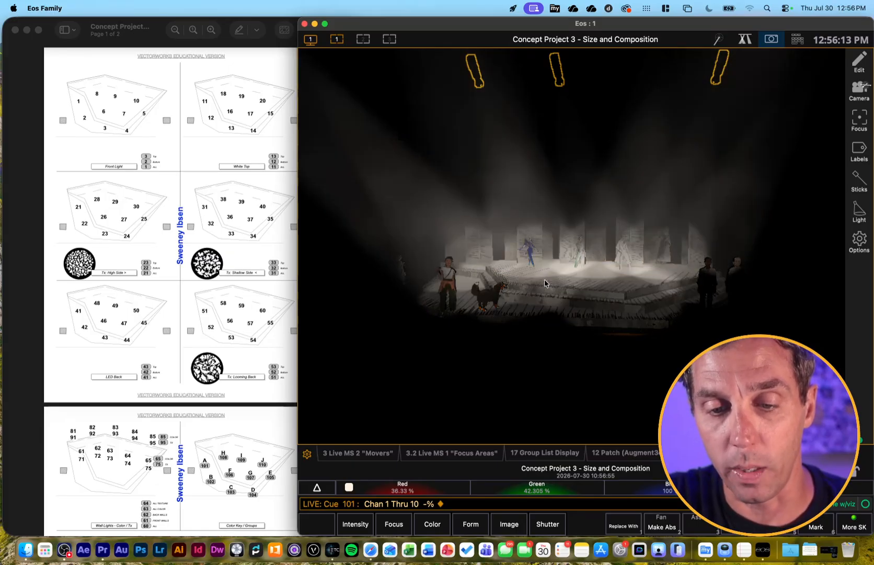
{"action": "key", "text": "BackSpace"}
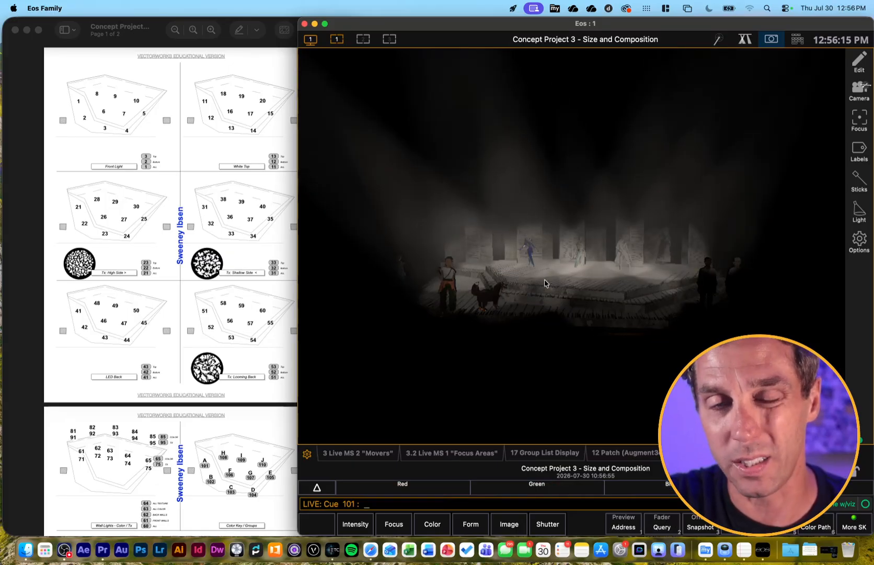
Release the front lights with Sneak and set group 11, the white top lights, to 80 percent
{"action": "key", "text": "ctrl+n"}
{"action": "key", "text": "Return"}
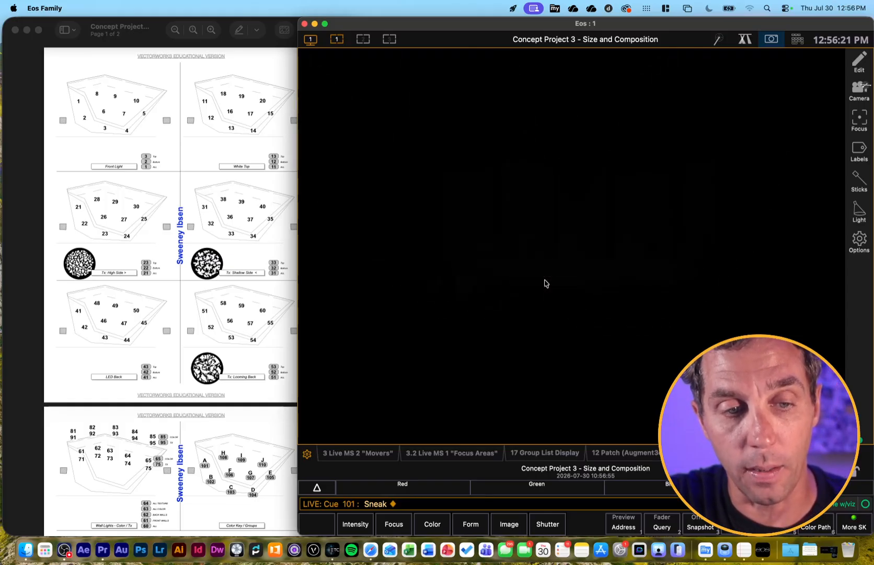
{"action": "key", "text": "g"}
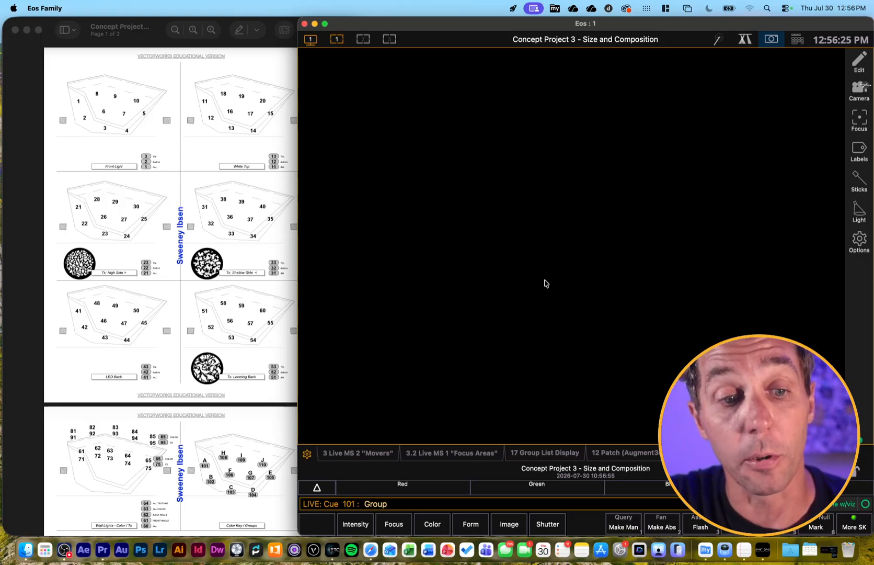
{"action": "type", "text": "11 "}
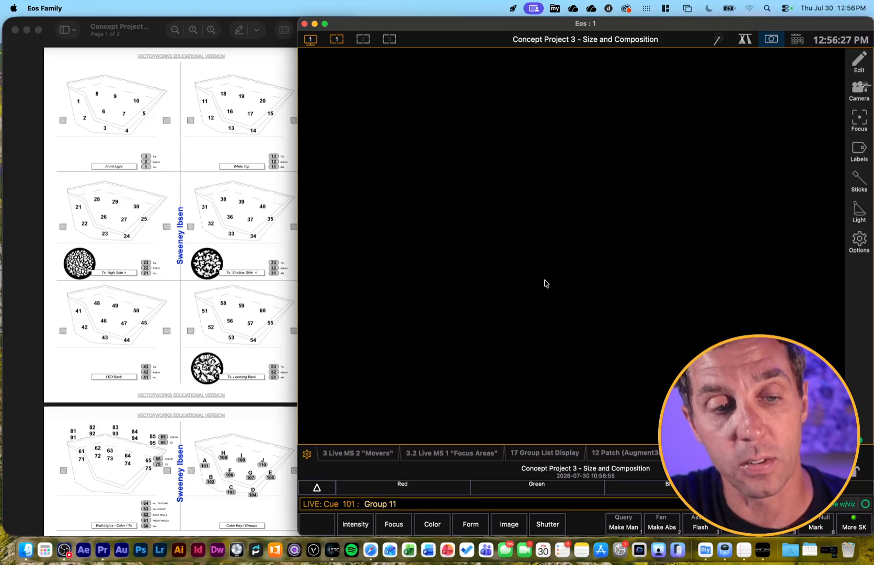
{"action": "type", "text": "@ 80"}
{"action": "key", "text": "Return"}
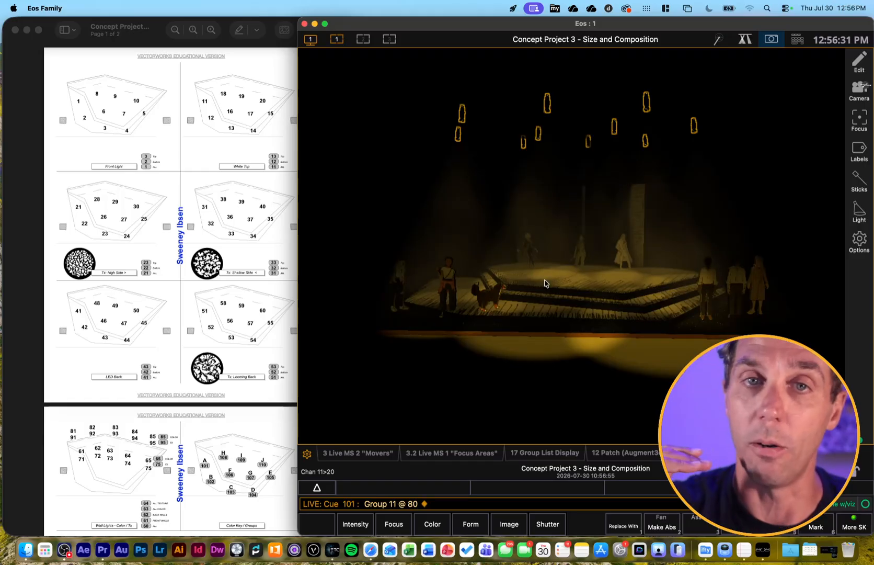
Sneak out group 11 and bring group 1, all the front lights, to full
{"action": "key", "text": "n"}
{"action": "key", "text": "Return"}
{"action": "type", "text": "g1f"}
{"action": "key", "text": "Return"}
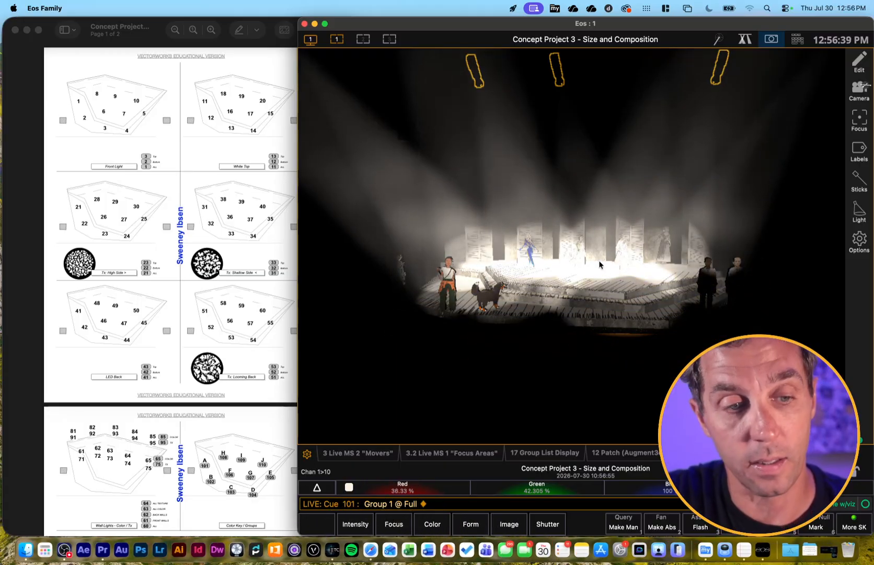
Sneak out group 1 and bring group 21, the high side texture lights, to full
{"action": "key", "text": "n"}
{"action": "key", "text": "Return"}
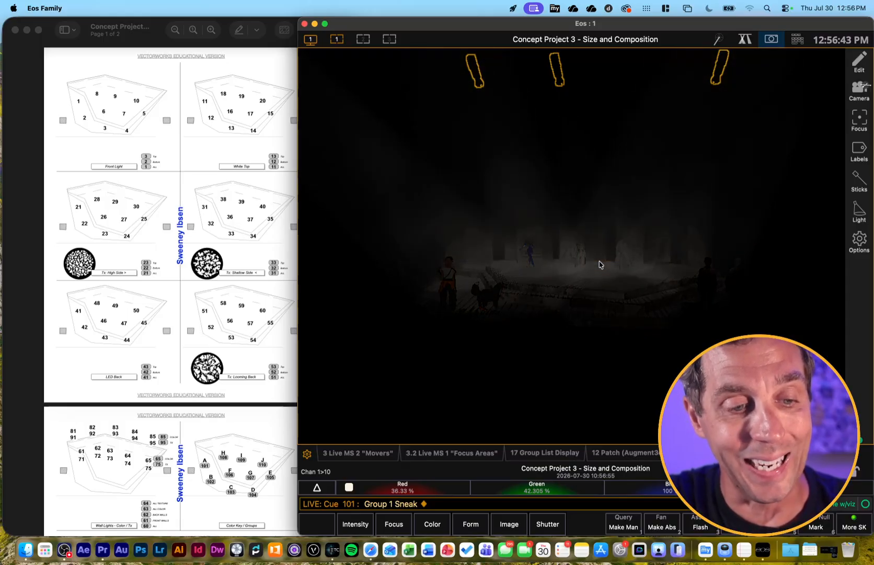
{"action": "type", "text": "g21f"}
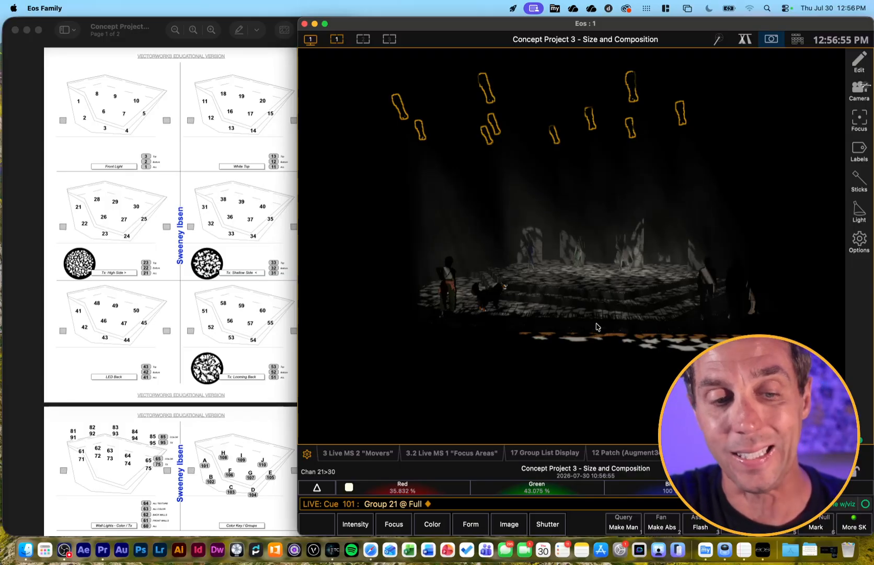
Sneak out group 21 and bring group 31, the shallow side texture lights, to full
{"action": "key", "text": "n"}
{"action": "key", "text": "Return"}
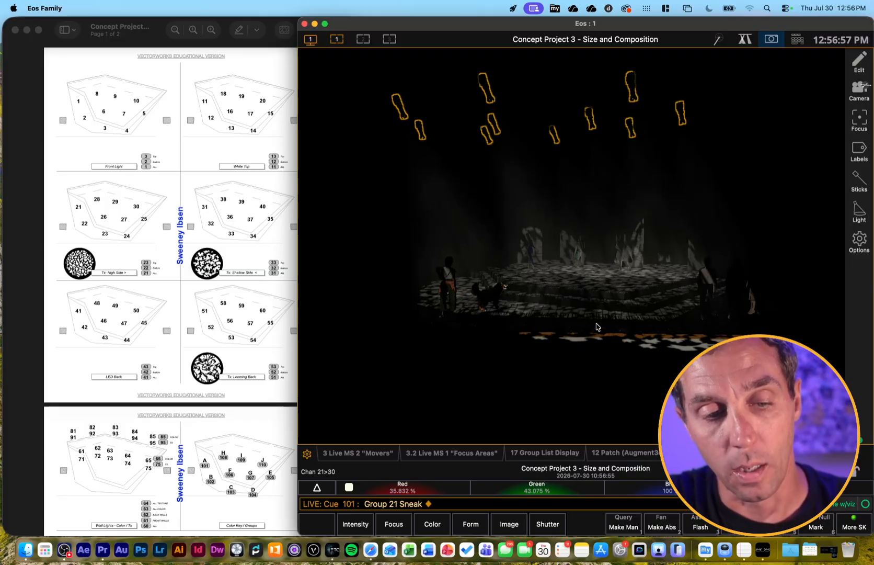
{"action": "type", "text": "g31a"}
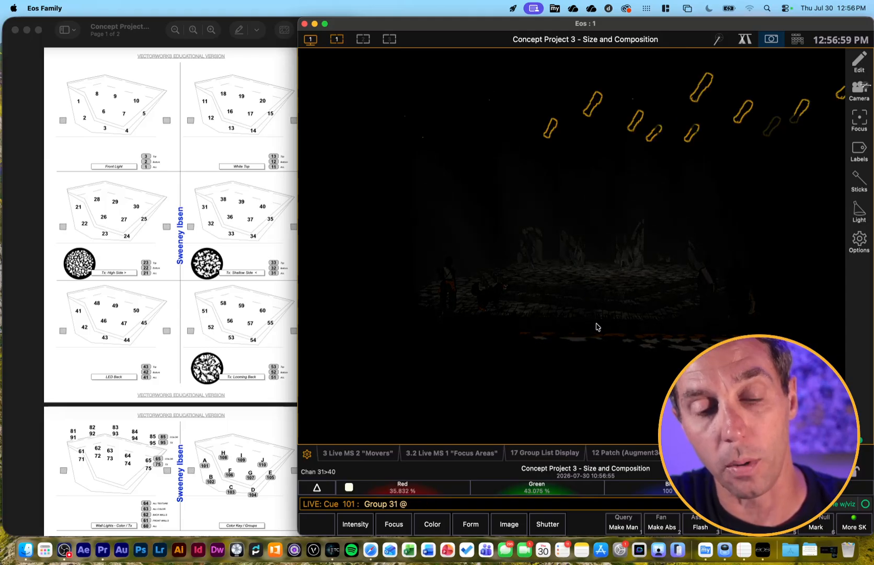
{"action": "type", "text": "f"}
{"action": "key", "text": "Return"}
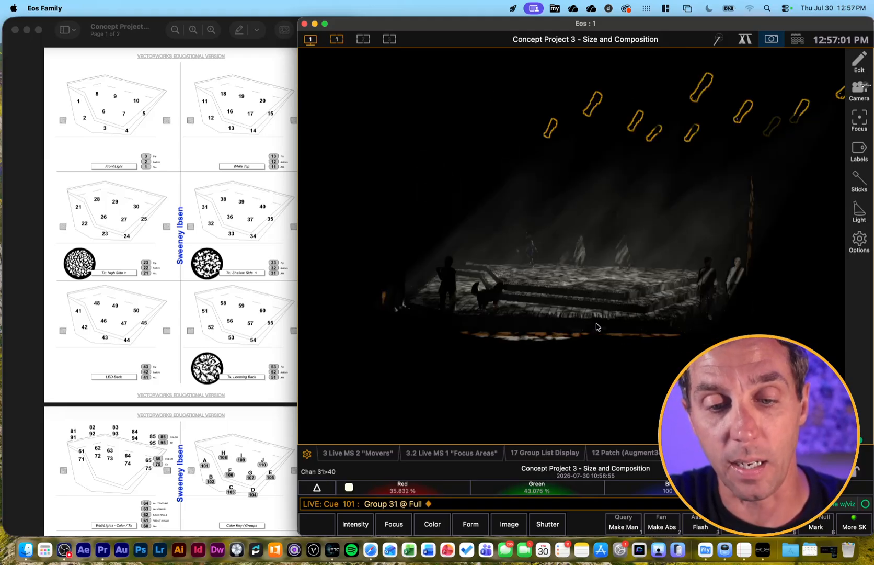
Sneak out group 31 and bring group 41, the LED back lights, to full
{"action": "key", "text": "n"}
{"action": "key", "text": "Return"}
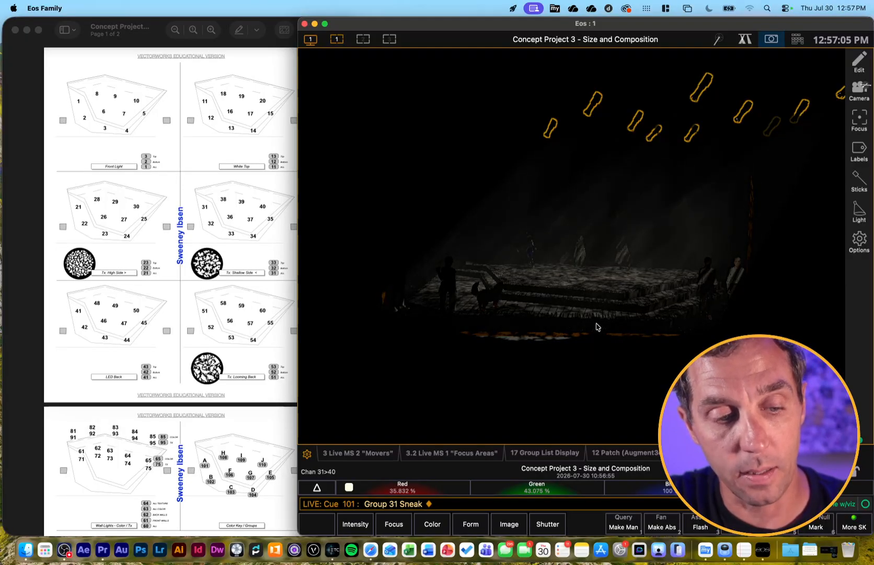
{"action": "type", "text": "g"}
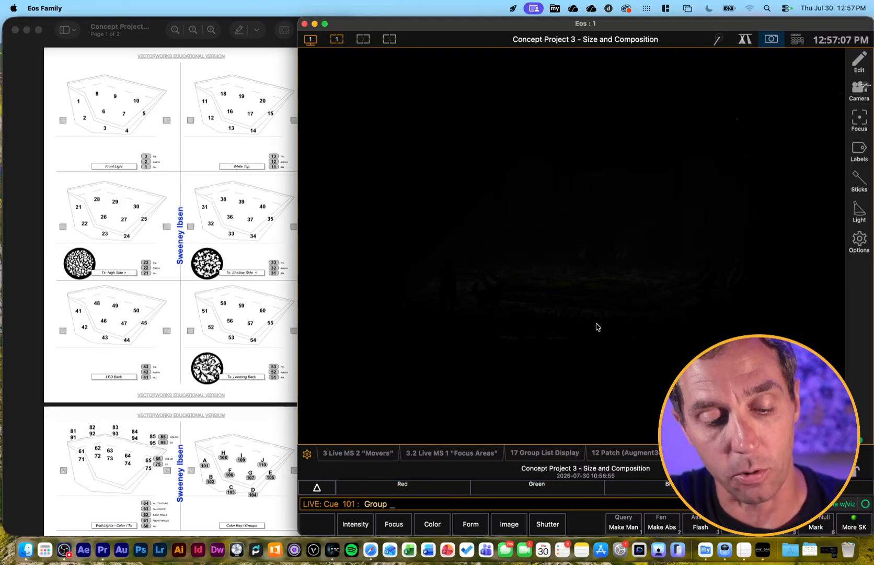
{"action": "type", "text": "41af"}
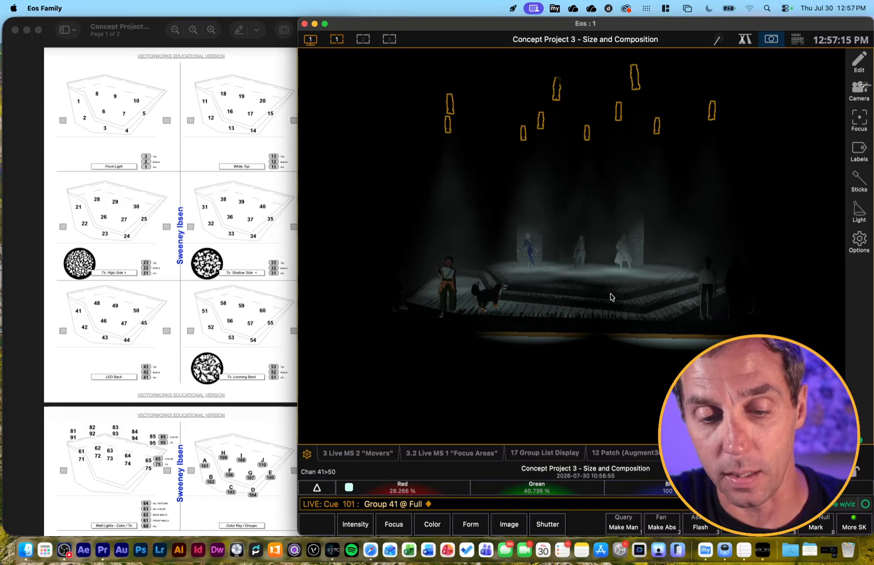
Color group 41, the LED back lights, deep blue with the Color Picker
{"action": "left_click", "coordinate": [744, 42]}
{"action": "left_click_drag", "start_coordinate": [290, 166], "coordinate": [249, 198]}
{"action": "left_click", "coordinate": [441, 277]}
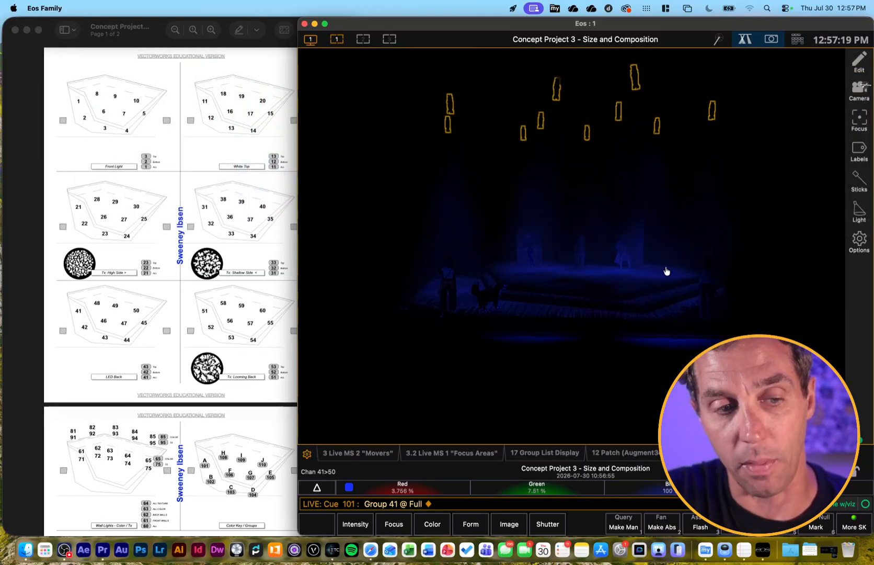
Add group 31, the shallow side texture lights, at full and color it purple with the Color Picker
{"action": "type", "text": "g31"}
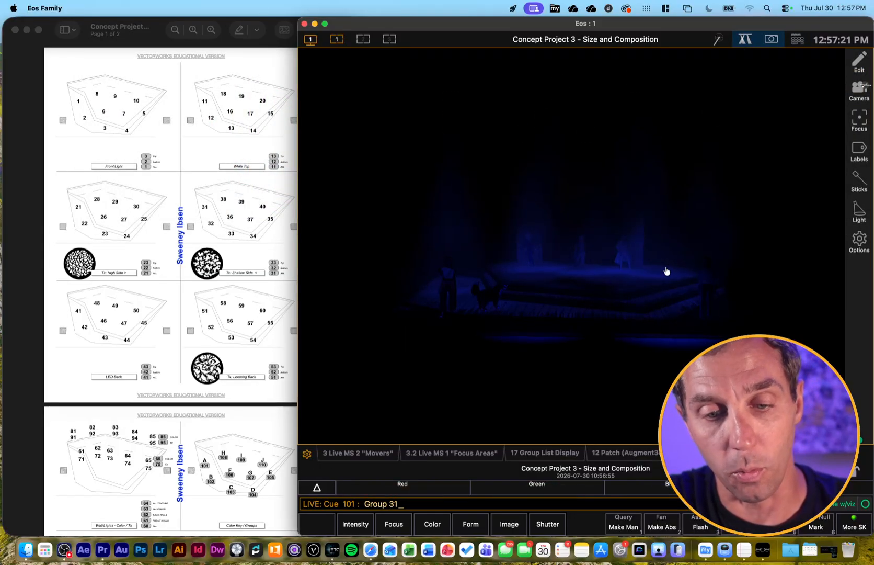
{"action": "type", "text": "f"}
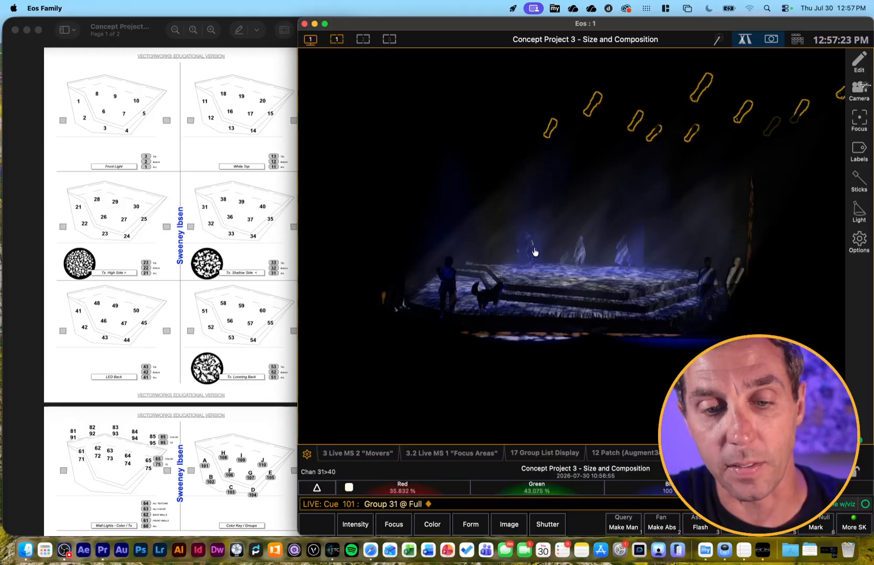
{"action": "left_click", "coordinate": [745, 39]}
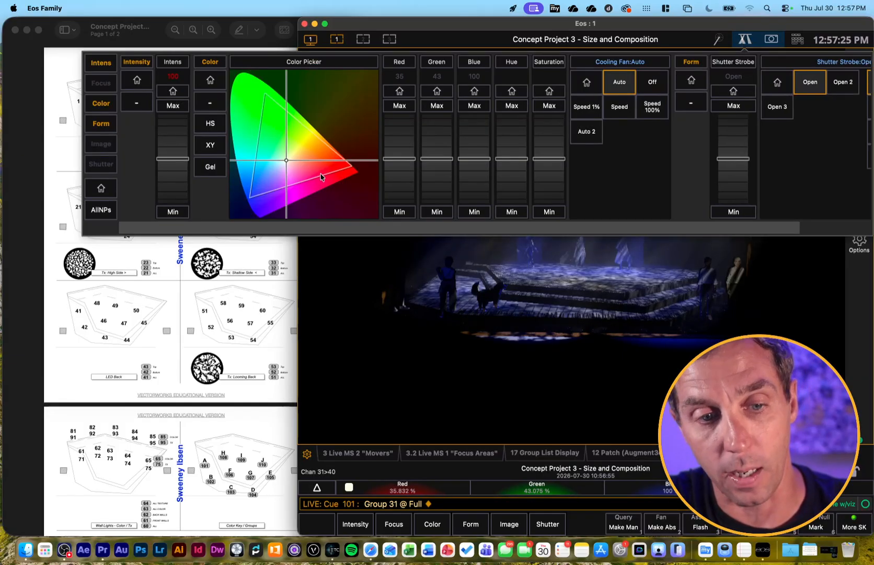
{"action": "left_click", "coordinate": [253, 197]}
{"action": "mouse_move", "coordinate": [267, 193]}
{"action": "left_mouse_down"}
{"action": "mouse_move", "coordinate": [292, 183]}
{"action": "mouse_move", "coordinate": [282, 186]}
{"action": "left_mouse_up"}
{"action": "left_click", "coordinate": [602, 306]}
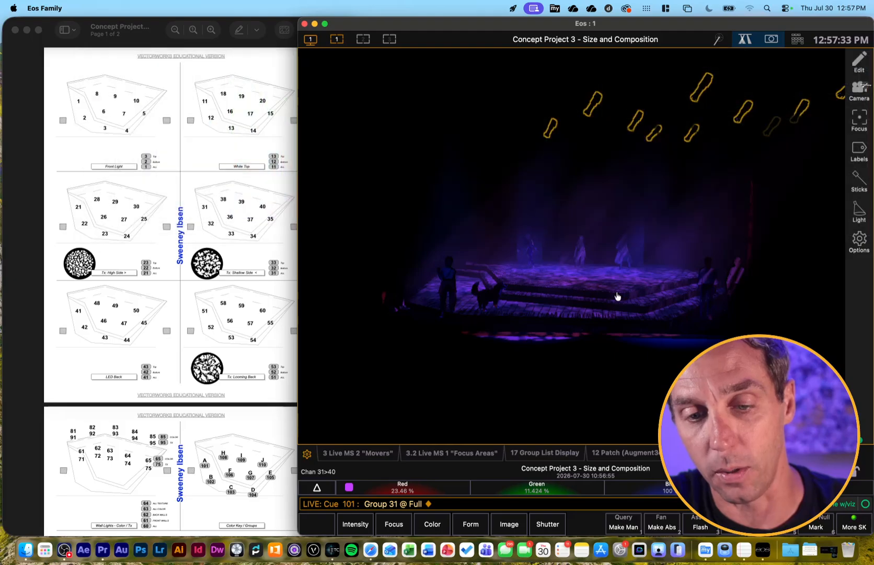
Sneak out all the active lights and bring group 51, the looming back texture lights, to full
{"action": "key", "text": "BackSpace"}
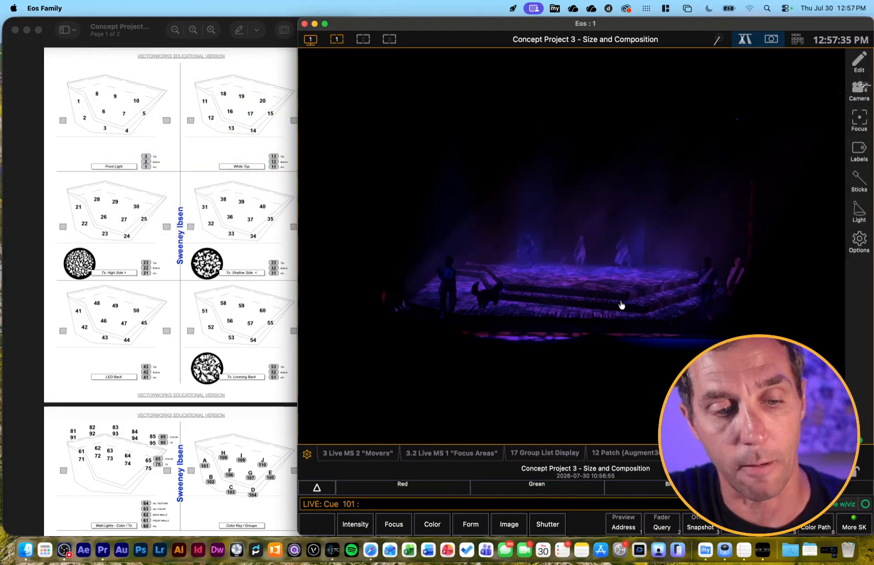
{"action": "key", "text": "n"}
{"action": "key", "text": "Return"}
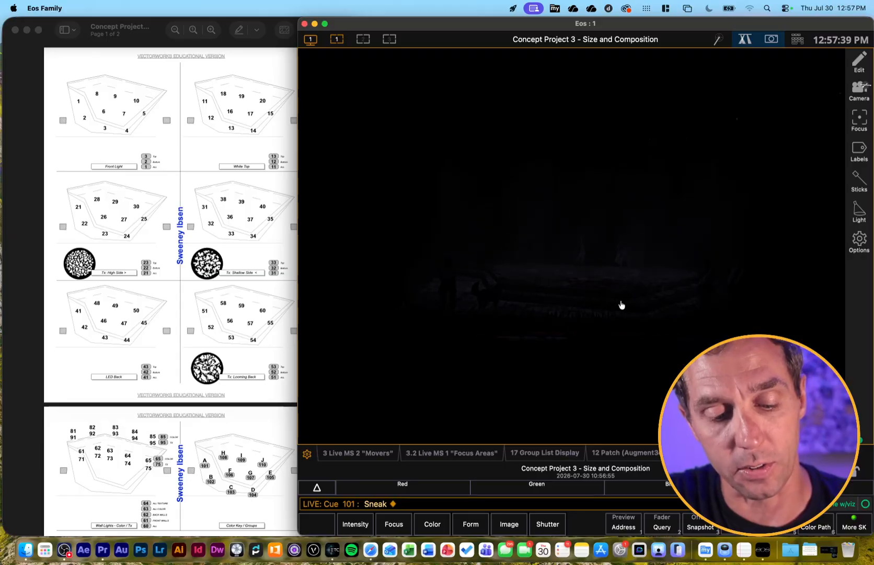
{"action": "key", "text": "g"}
{"action": "key", "text": "5"}
{"action": "key", "text": "1"}
{"action": "key", "text": "a"}
{"action": "key", "text": "f"}
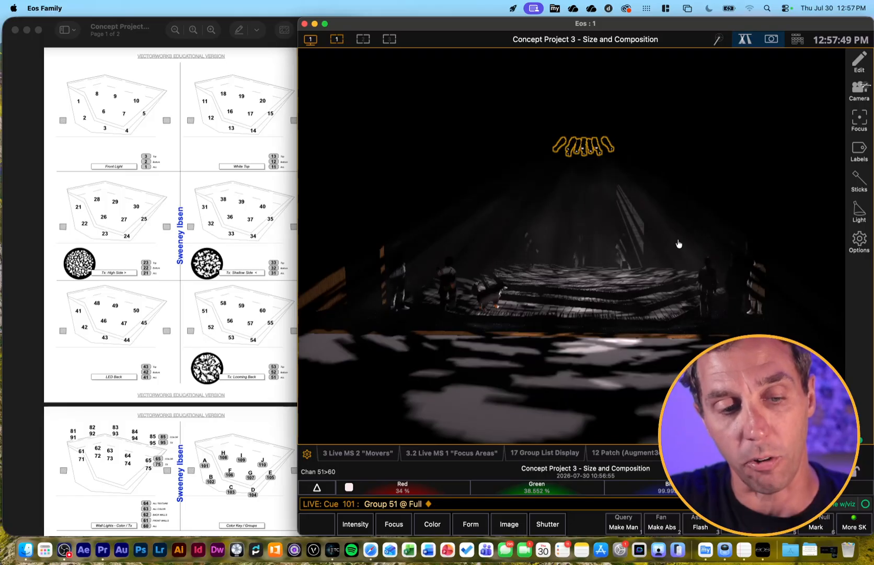
Sneak out group 51 and bring group 61, the front wall lights on the second magic sheet page, to full
{"action": "key", "text": "BackSpace"}
{"action": "key", "text": "n"}
{"action": "key", "text": "Return"}
{"action": "scroll", "coordinate": [163, 318], "scroll_direction": "down", "scroll_amount": 2}
{"action": "scroll", "coordinate": [163, 319], "scroll_direction": "down", "scroll_amount": 5}
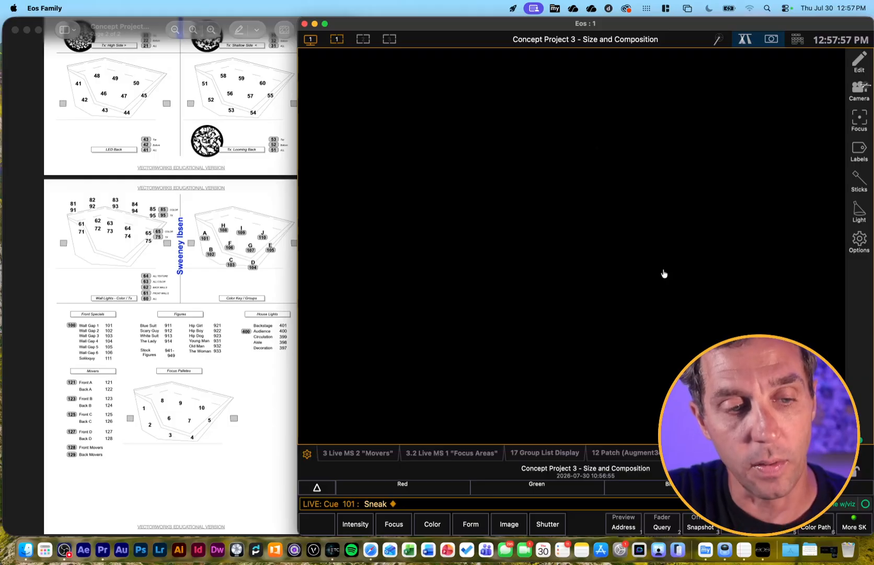
{"action": "key", "text": "g"}
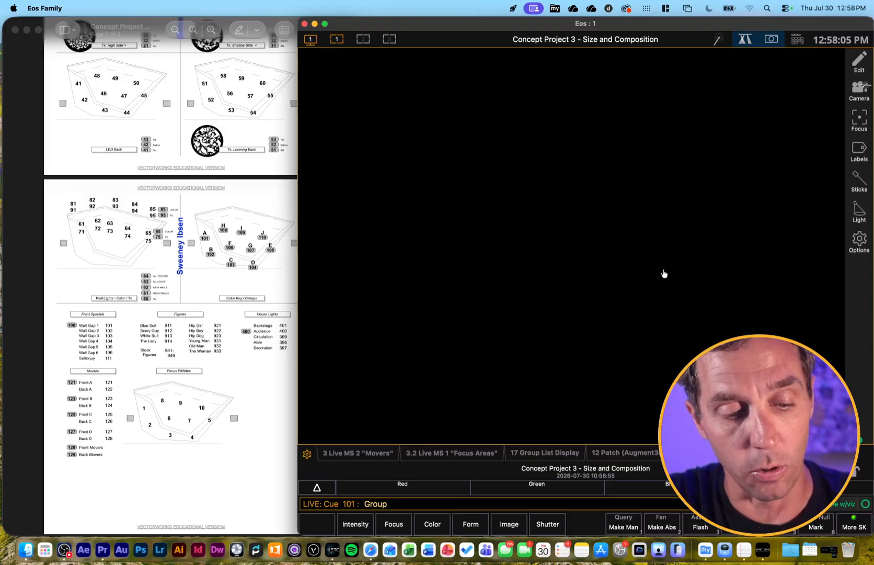
Add group 62, the back wall lights, at full
{"action": "type", "text": "61af"}
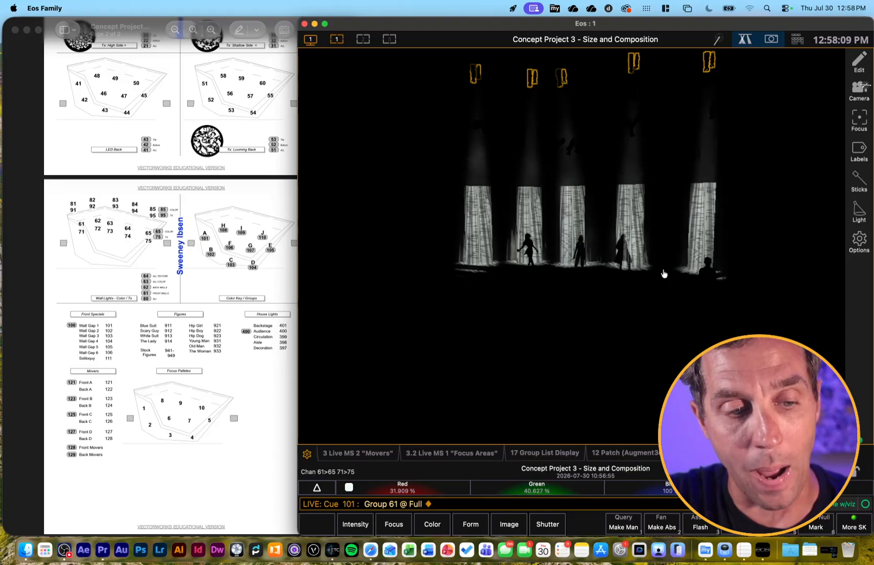
{"action": "type", "text": "g62"}
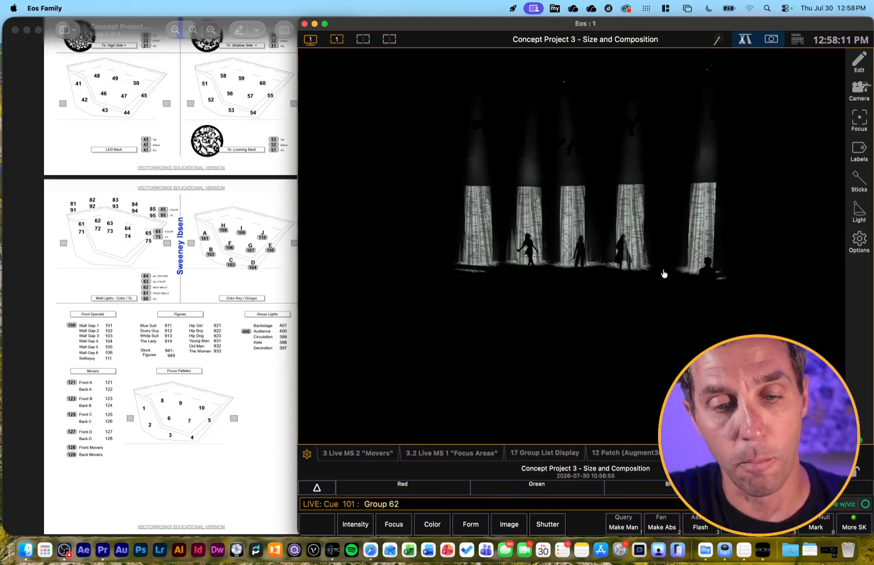
{"action": "key", "text": "Return"}
{"action": "key", "text": "f"}
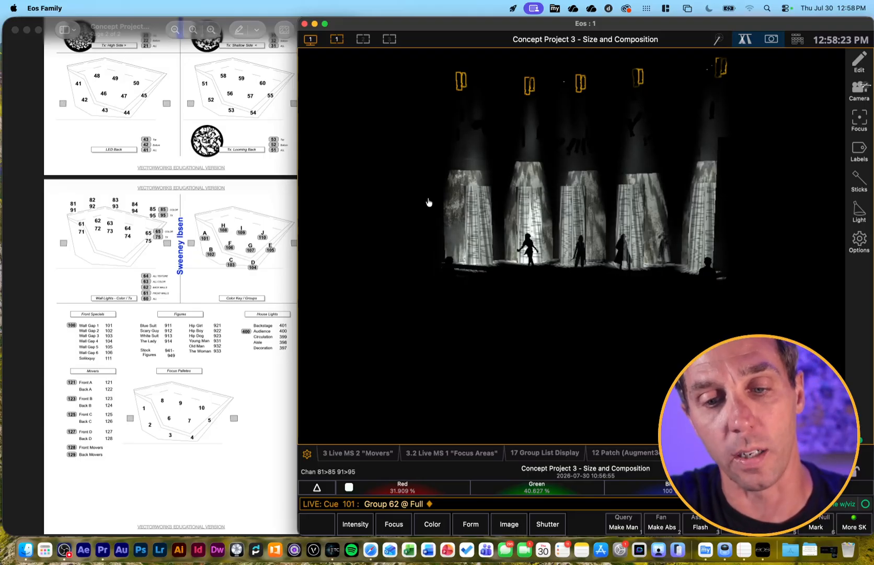
Release the wall lights with Sneak and bring group 100, the front specials for the wall gaps, to full
{"action": "key", "text": "BackSpace"}
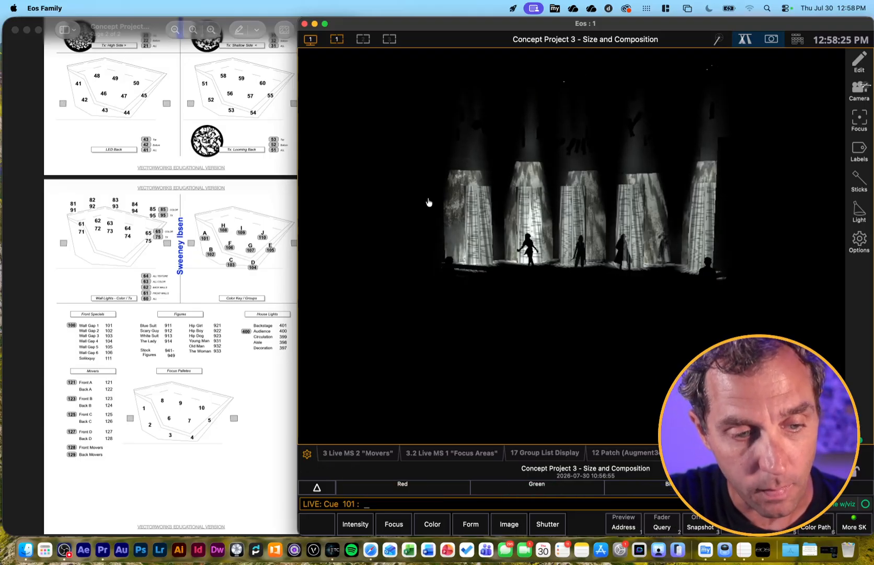
{"action": "type", "text": "g100"}
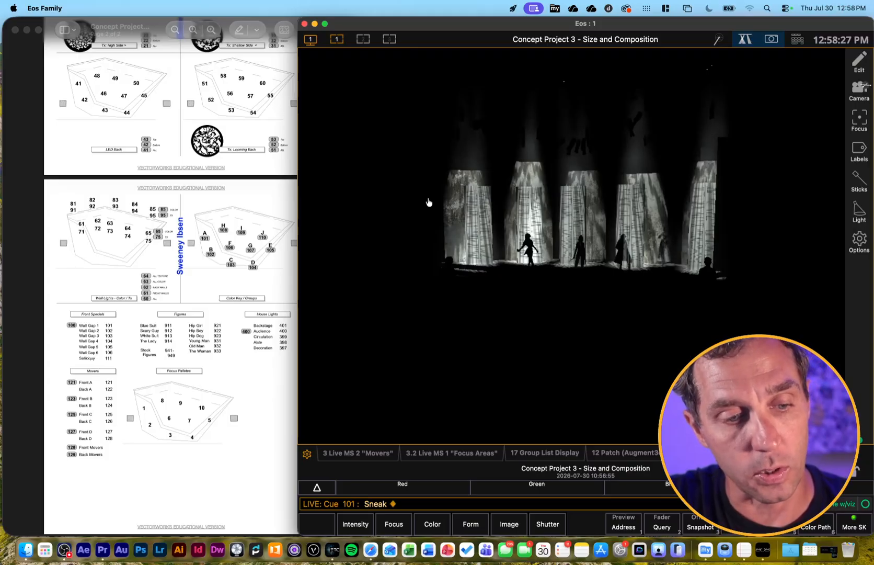
{"action": "type", "text": "af"}
{"action": "key", "text": "Return"}
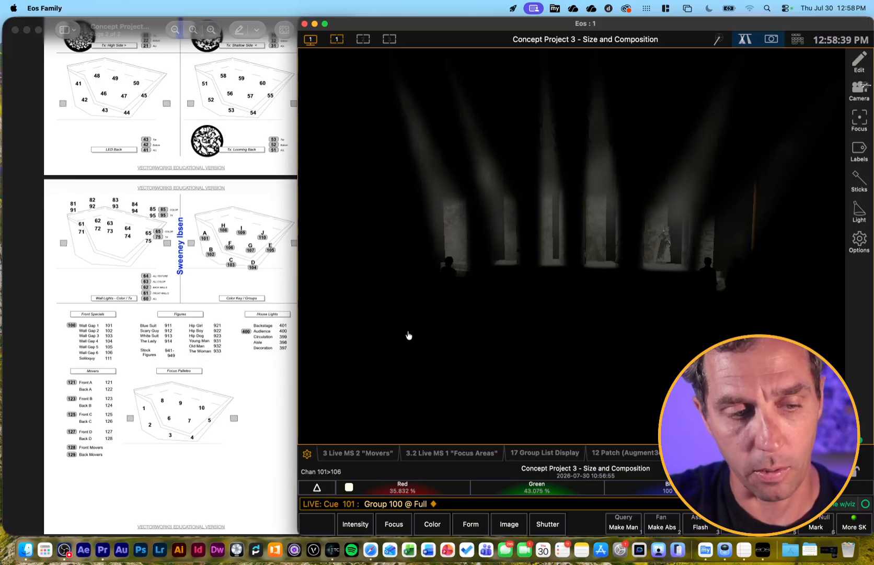
Sneak out group 100 and bring group 101, the lights for area A, to full, comparing it with the magic sheet's first page
{"action": "key", "text": "BackSpace"}
{"action": "key", "text": "n"}
{"action": "key", "text": "Return"}
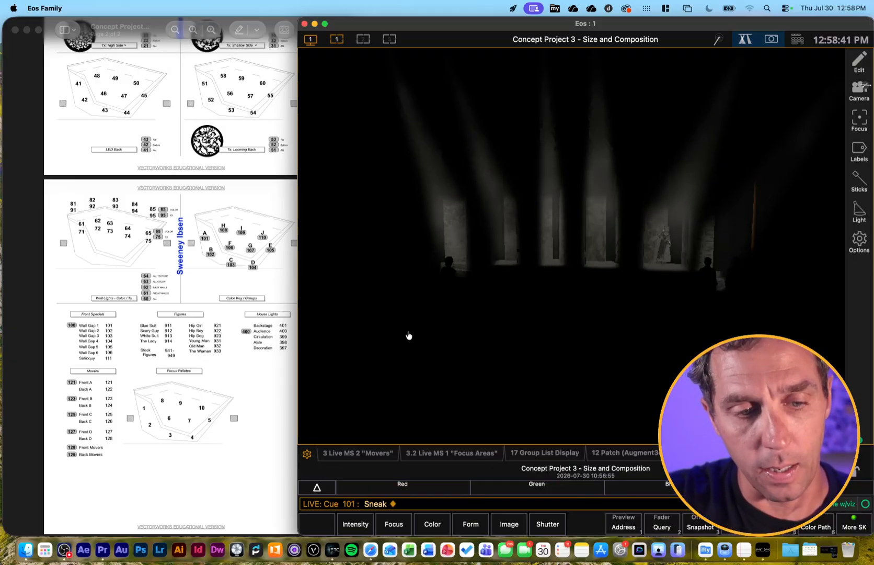
{"action": "left_click", "coordinate": [258, 285]}
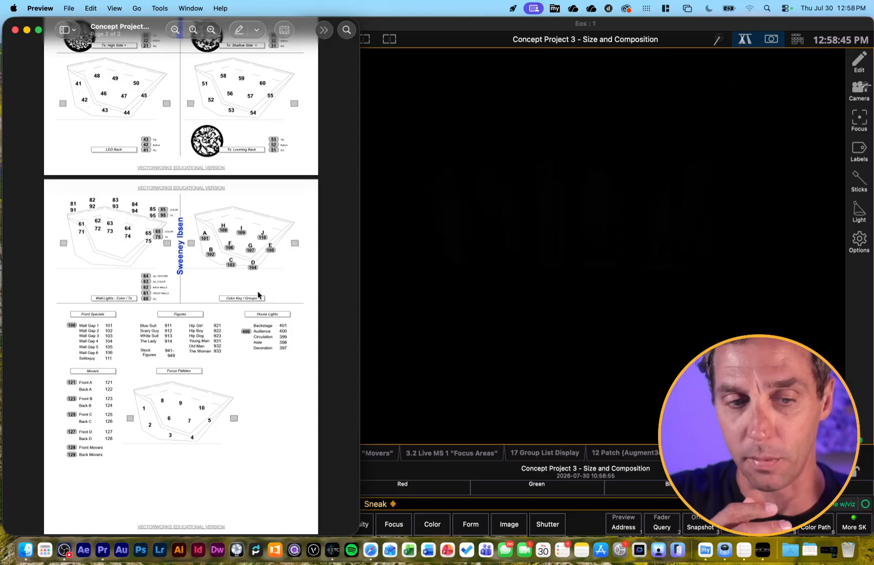
{"action": "left_click", "coordinate": [486, 289]}
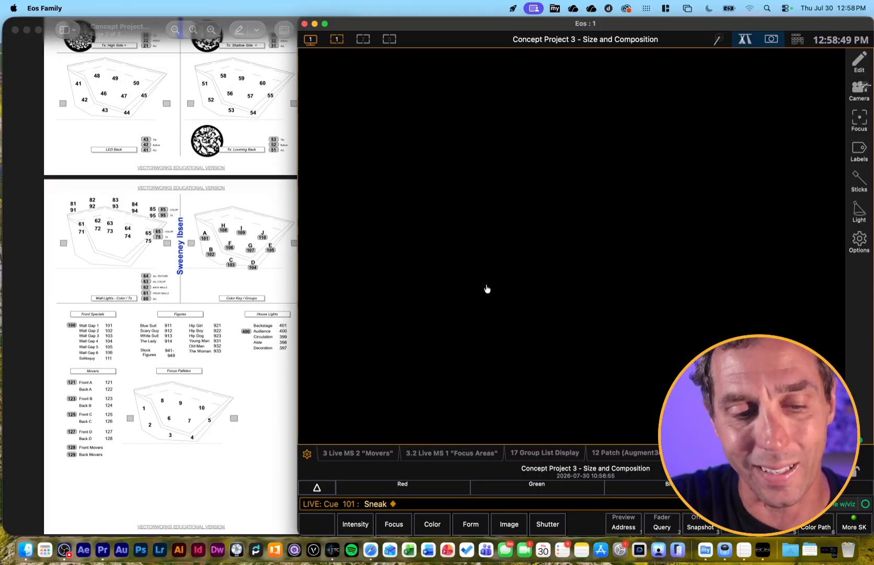
{"action": "type", "text": "g101"}
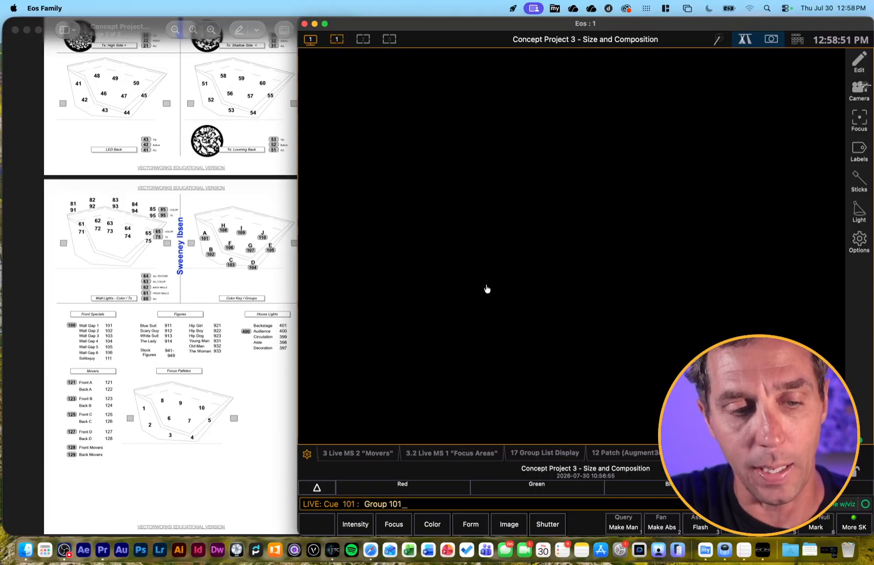
{"action": "type", "text": "f"}
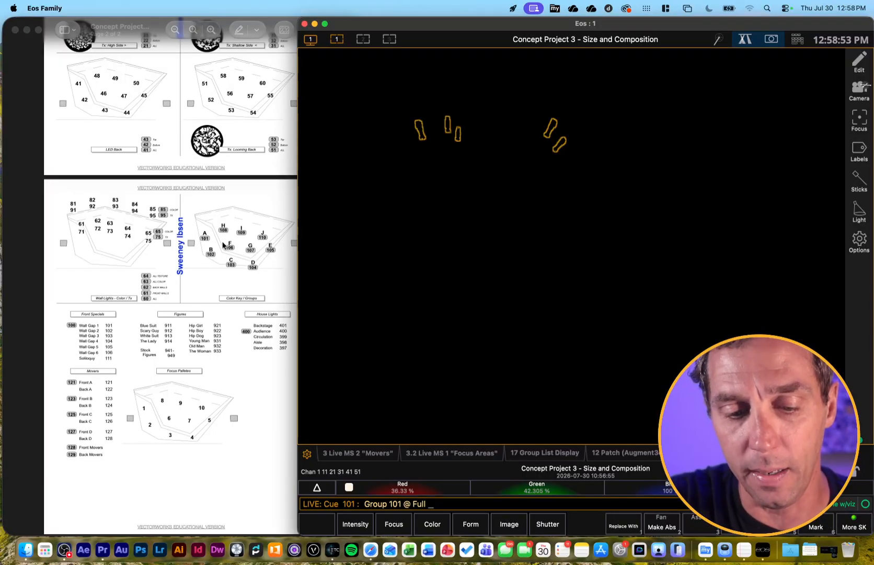
{"action": "key", "text": "Return"}
{"action": "scroll", "coordinate": [135, 245], "scroll_direction": "up", "scroll_amount": 5}
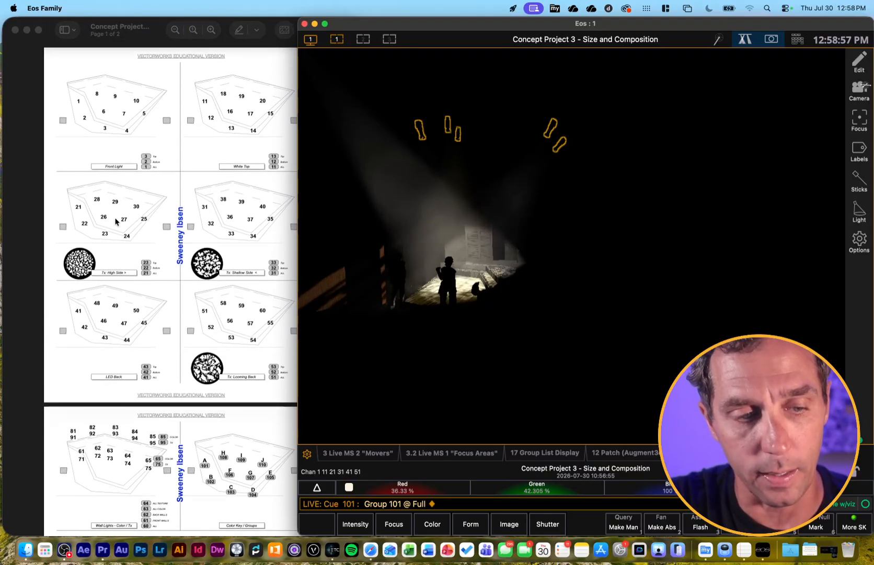
Sneak out group 101 and run the cue list forward to cue 105
{"action": "scroll", "coordinate": [175, 359], "scroll_direction": "down", "scroll_amount": 2}
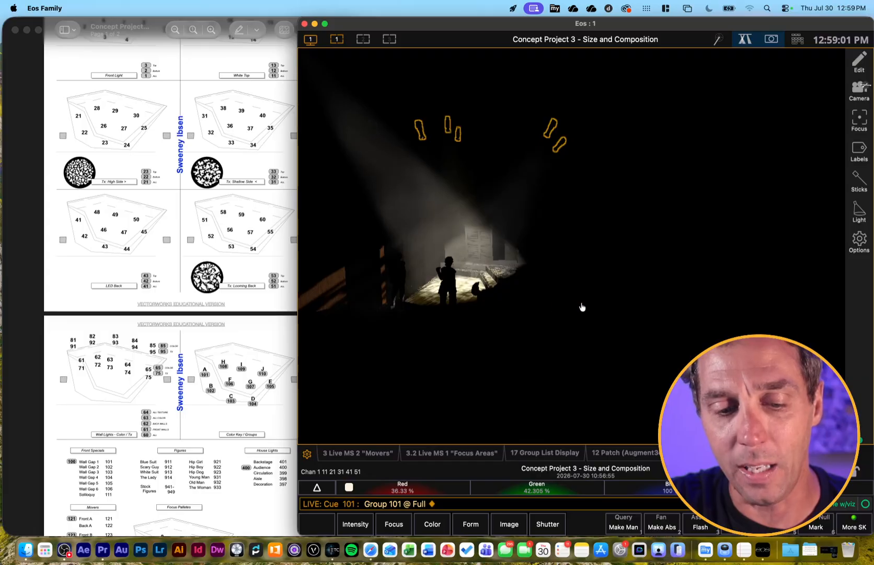
{"action": "key", "text": "BackSpace"}
{"action": "key", "text": "n"}
{"action": "key", "text": "Return"}
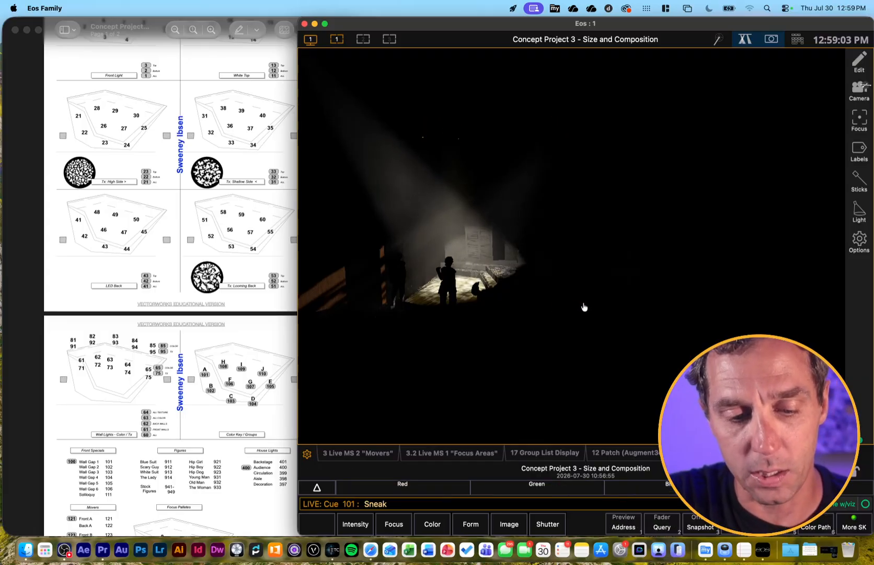
{"action": "key", "text": "space"}
{"action": "key", "text": "space"}
{"action": "key", "text": "space"}
{"action": "key", "text": "space"}
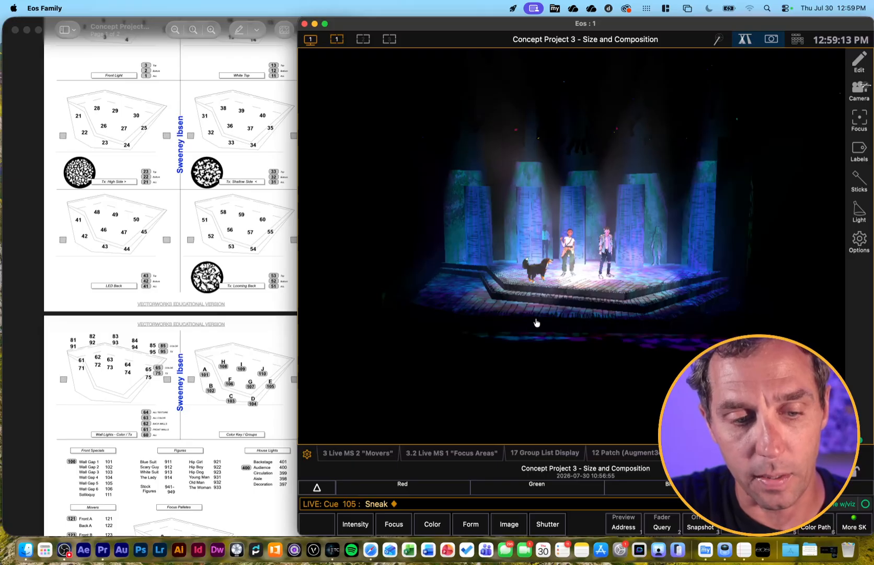
Select group 106 together with channels 107 and 109
{"action": "type", "text": "g106+c10"}
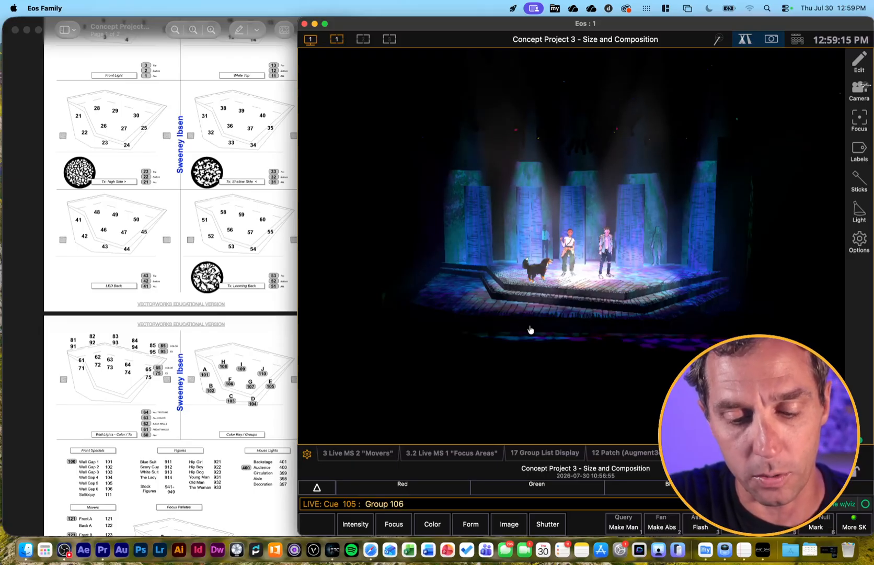
{"action": "type", "text": "7+109"}
{"action": "key", "text": "Return"}
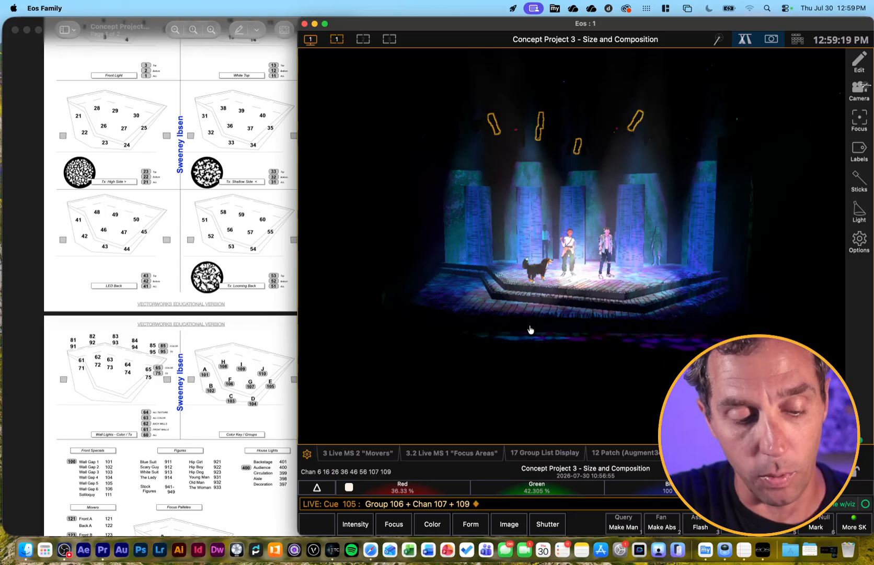
Nudge the intensity of channels 6, 16, 26, 36 and 46 down and up repeatedly, and release them with Sneak
{"action": "key", "text": "End"}
{"action": "key", "text": "End"}
{"action": "key", "text": "End"}
{"action": "key", "text": "End"}
{"action": "key", "text": "Home"}
{"action": "key", "text": "Home"}
{"action": "key", "text": "End"}
{"action": "key", "text": "End"}
{"action": "key", "text": "End"}
{"action": "key", "text": "Home"}
{"action": "key", "text": "Home"}
{"action": "key", "text": "Home"}
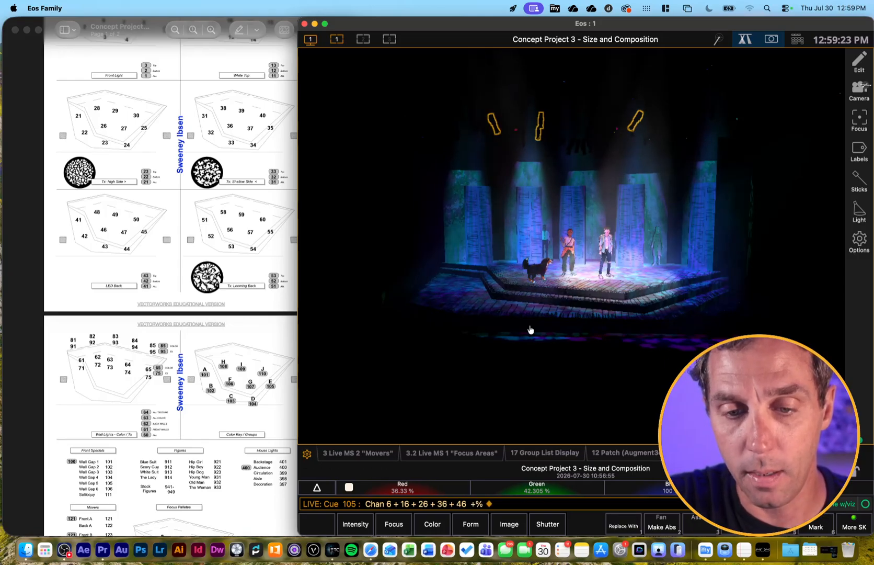
{"action": "key", "text": "End"}
{"action": "key", "text": "End"}
{"action": "key", "text": "End"}
{"action": "key", "text": "End"}
{"action": "key", "text": "Home"}
{"action": "key", "text": "Home"}
{"action": "key", "text": "Home"}
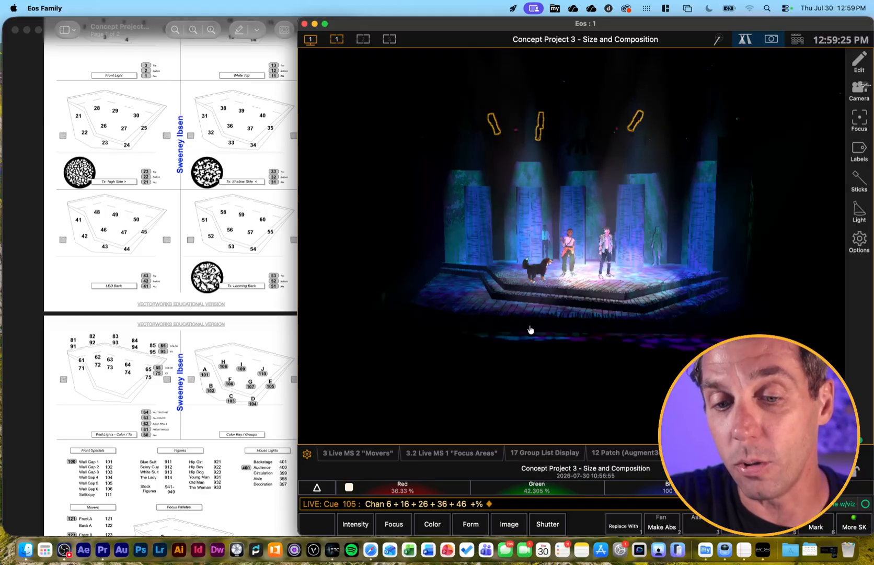
{"action": "key", "text": "End"}
{"action": "key", "text": "End"}
{"action": "key", "text": "Home"}
{"action": "key", "text": "Home"}
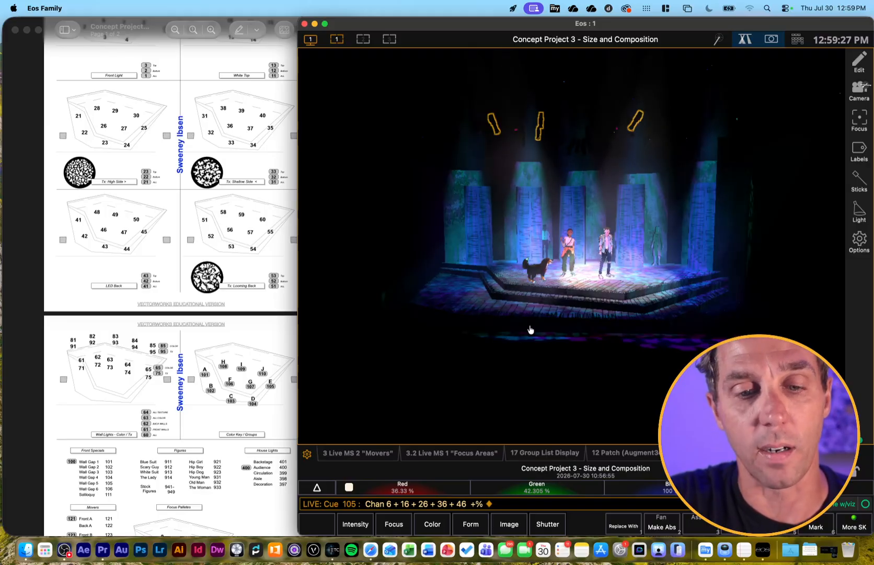
{"action": "key", "text": "n"}
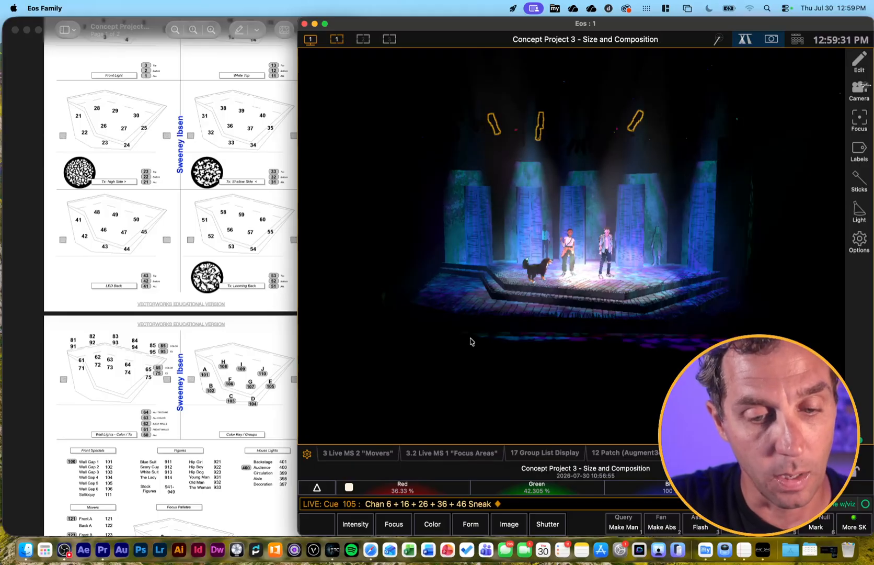
Bring group 121, the Front A and Back A movers, to full and aim their beams at the performers center stage
{"action": "scroll", "coordinate": [213, 428], "scroll_direction": "down", "scroll_amount": 5}
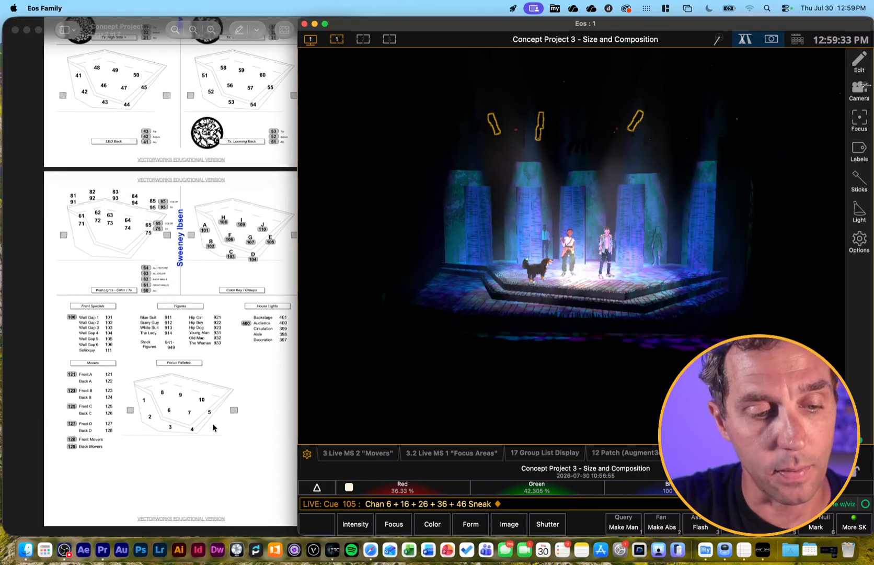
{"action": "scroll", "coordinate": [213, 428], "scroll_direction": "up", "scroll_amount": 1}
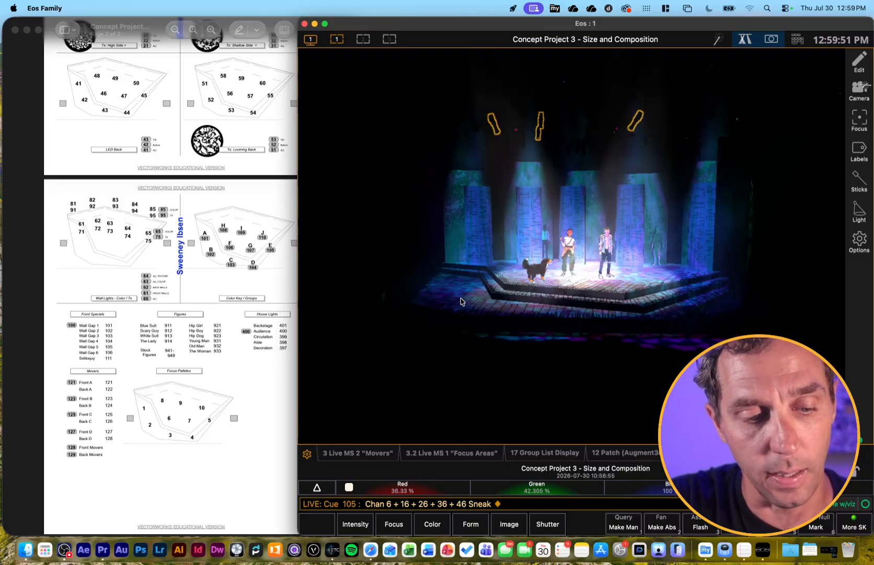
{"action": "type", "text": "g121af"}
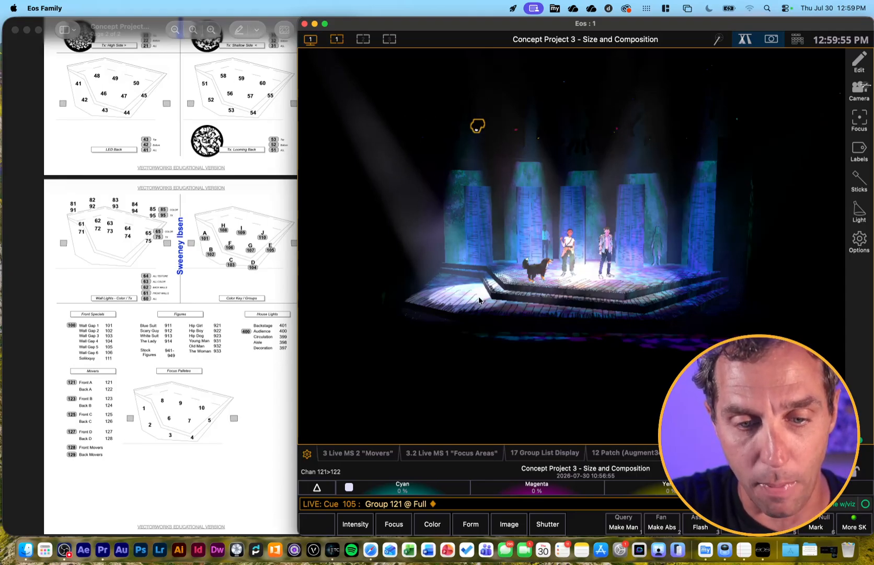
{"action": "left_click_drag", "start_coordinate": [477, 288], "coordinate": [539, 275]}
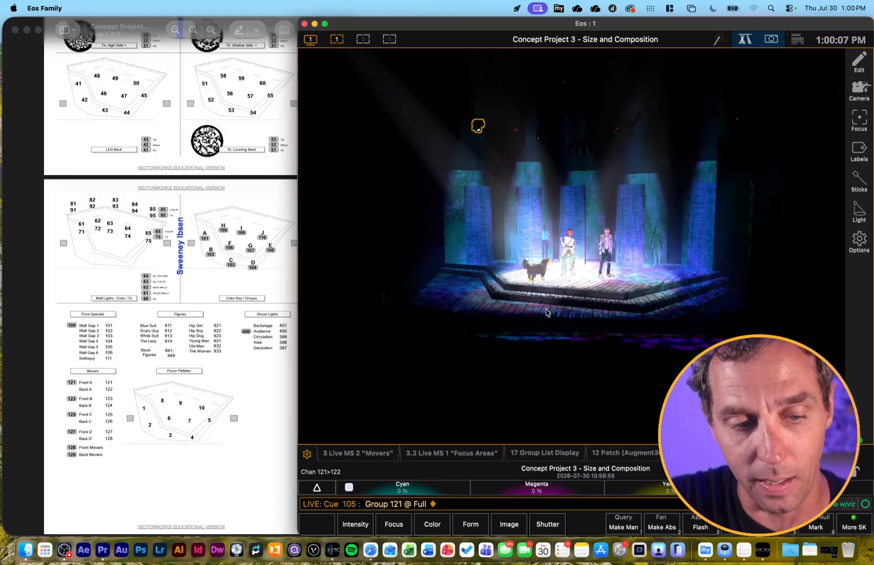
Sneak out the group 121 movers
{"action": "key", "text": "BackSpace"}
{"action": "key", "text": "n"}
{"action": "key", "text": "Return"}
Bring channel 400, the audience house lights on the magic sheet, to full and sneak it out again
{"action": "left_click", "coordinate": [261, 411]}
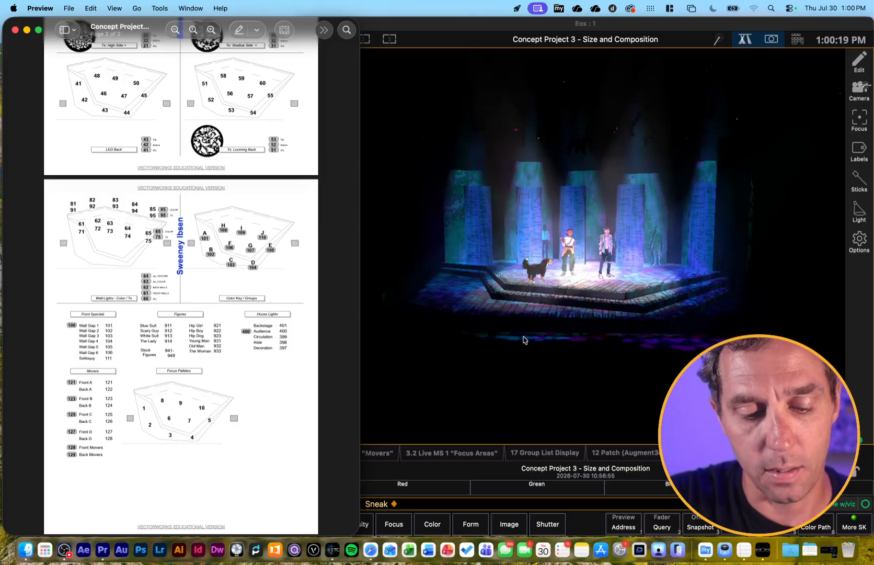
{"action": "scroll", "coordinate": [523, 339], "scroll_direction": "down", "scroll_amount": 3}
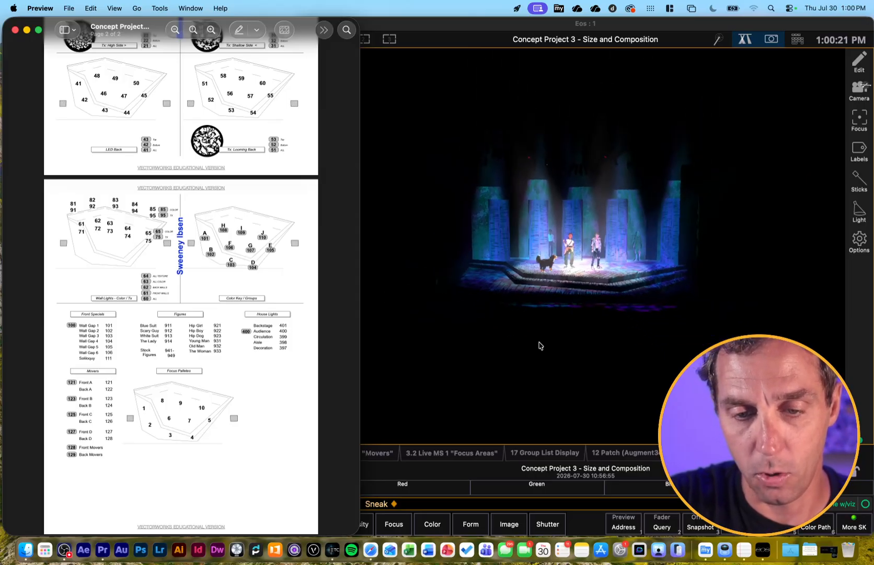
{"action": "left_click", "coordinate": [523, 339]}
{"action": "type", "text": "400aa"}
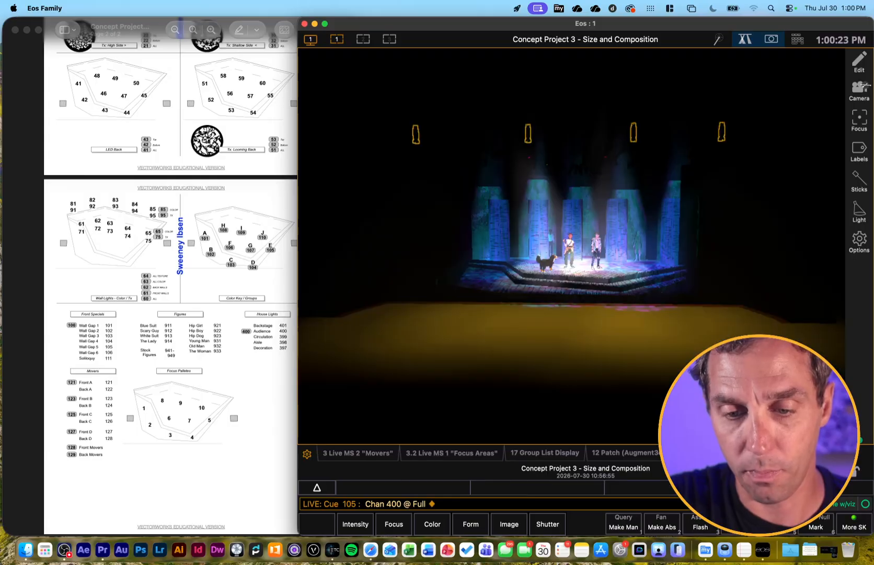
{"action": "type", "text": "n"}
{"action": "key", "text": "Return"}
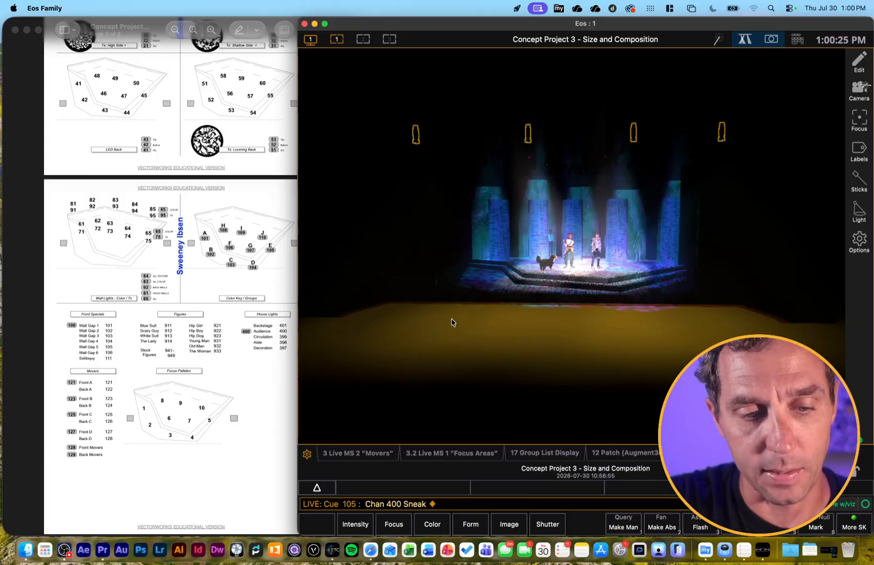
{"action": "scroll", "coordinate": [555, 278], "scroll_direction": "up", "scroll_amount": 2}
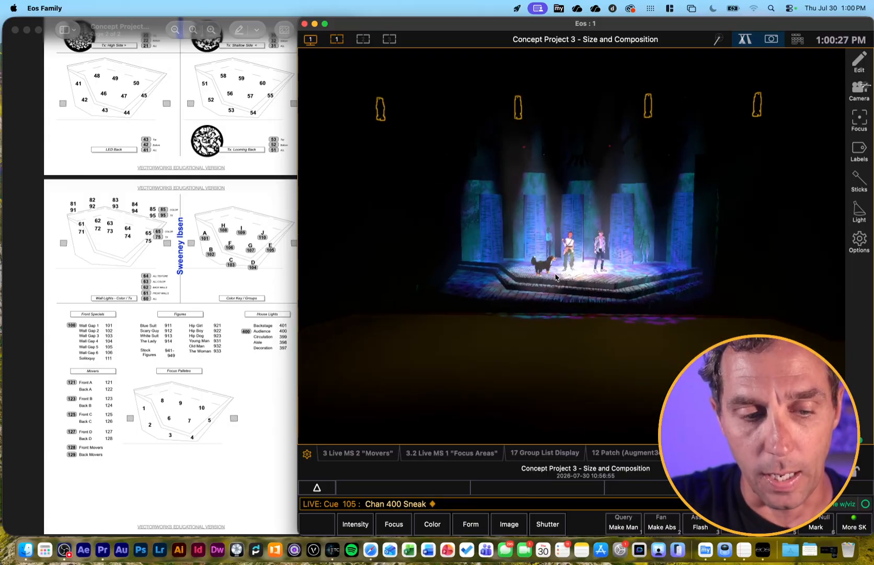
{"action": "scroll", "coordinate": [556, 277], "scroll_direction": "up", "scroll_amount": 2}
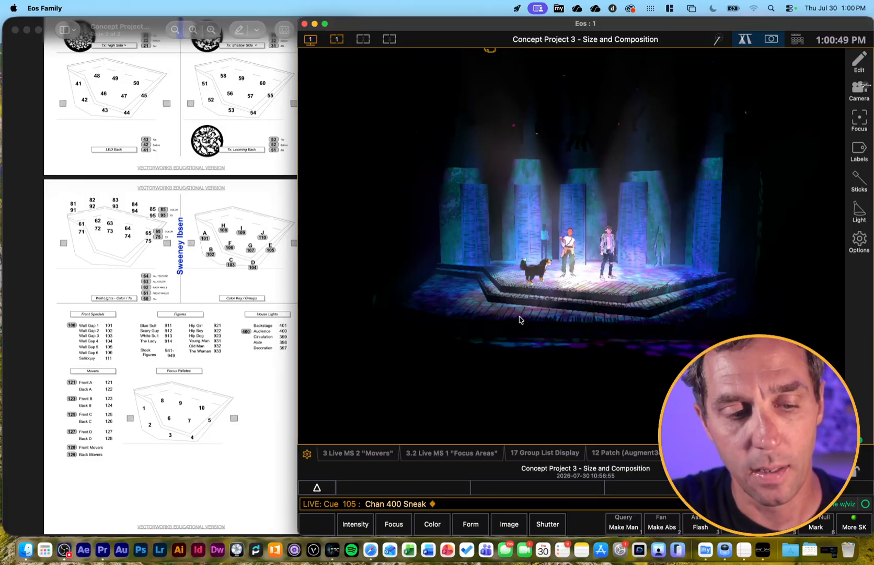
Select channel 921, the Hip Girl figure, and set it to full
{"action": "type", "text": "921_"}
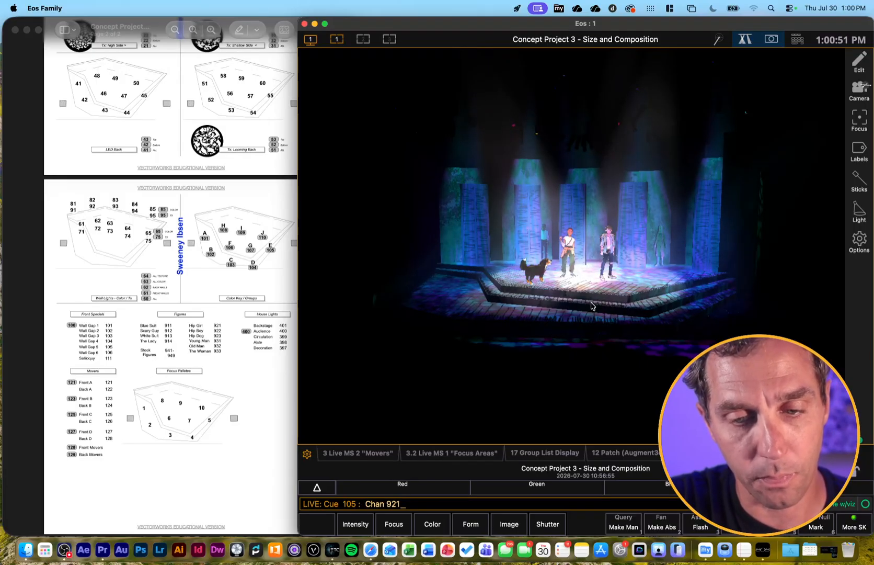
{"action": "key", "text": "Return"}
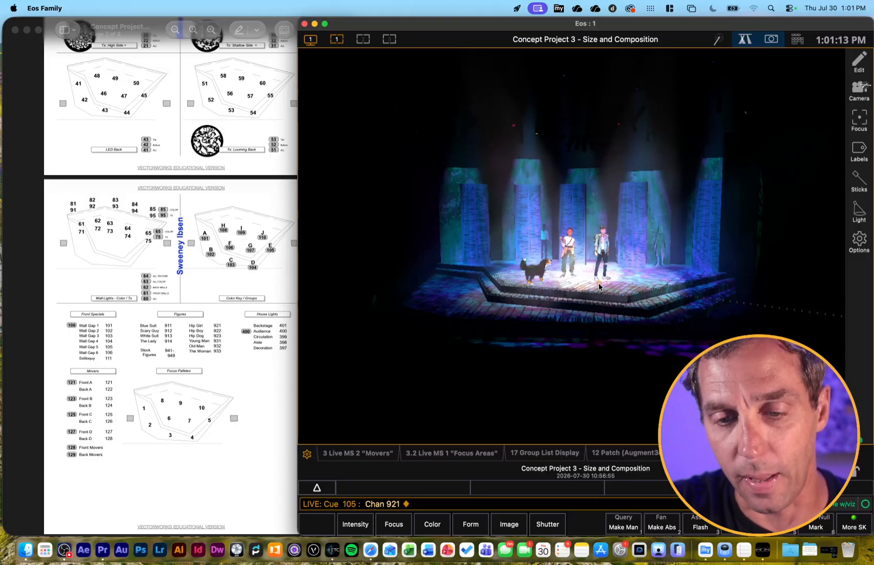
{"action": "key", "text": "a"}
{"action": "key", "text": "f"}
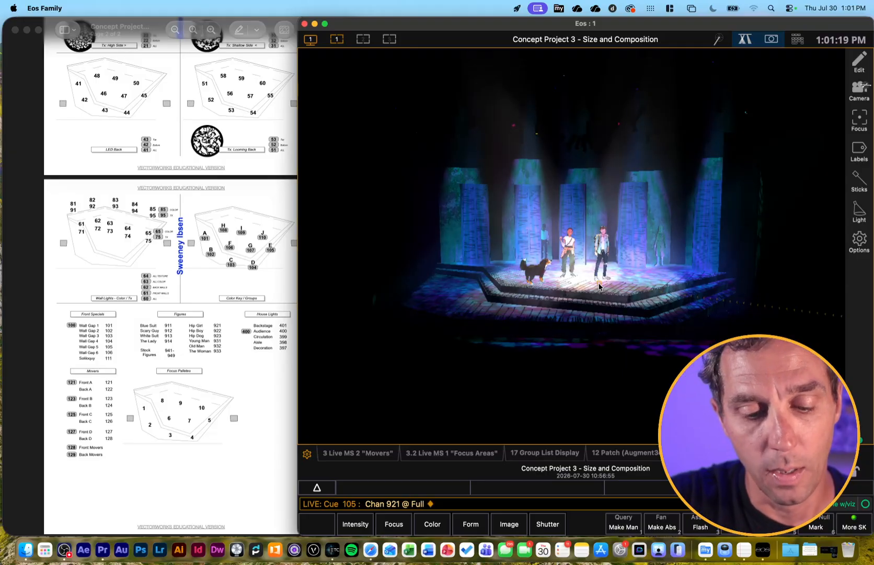
Set channel 911, the Blue Suit figure, to full and place it between the two standing figures center stage
{"action": "key", "text": "9"}
{"action": "key", "text": "1"}
{"action": "key", "text": "1"}
{"action": "key", "text": "a"}
{"action": "key", "text": "f"}
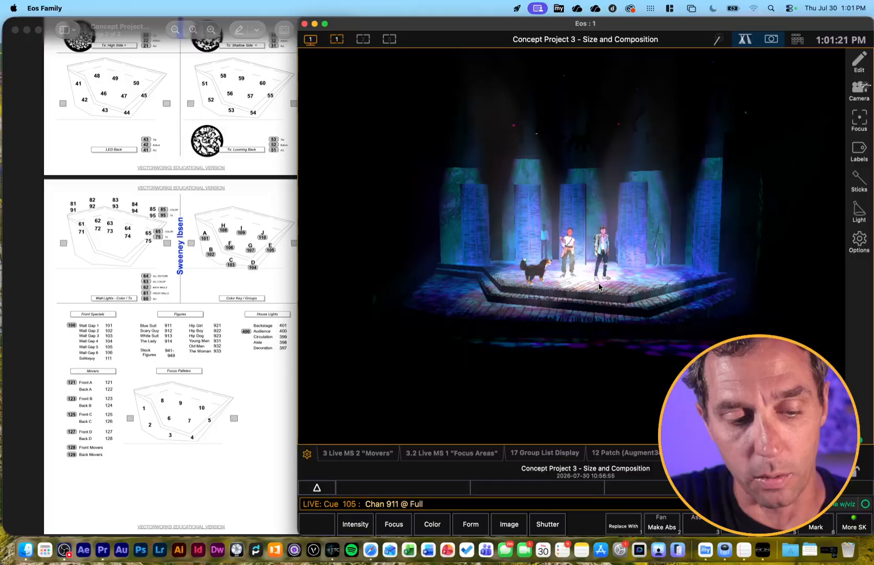
{"action": "left_click_drag", "start_coordinate": [505, 302], "coordinate": [583, 284]}
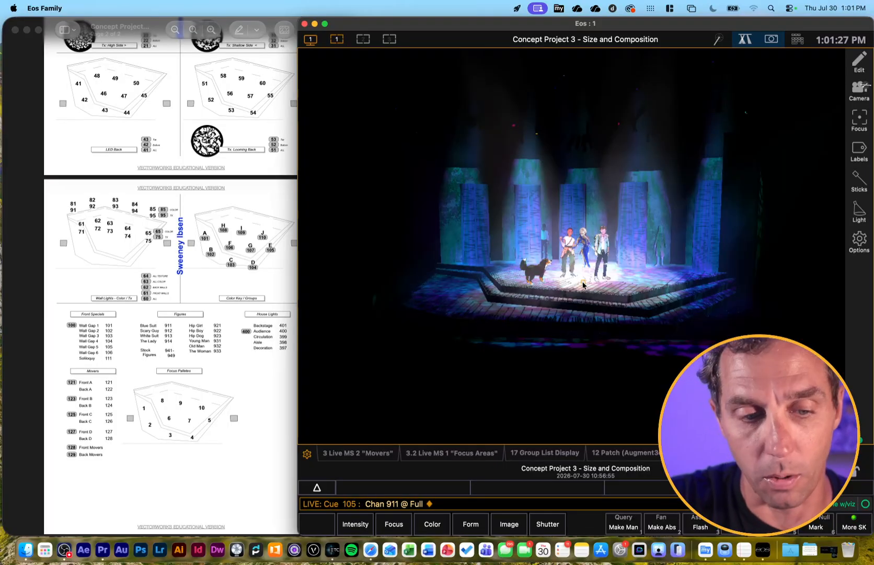
Release the manual figure changes with Sneak
{"action": "key", "text": "BackSpace"}
{"action": "key", "text": "n"}
{"action": "key", "text": "Return"}
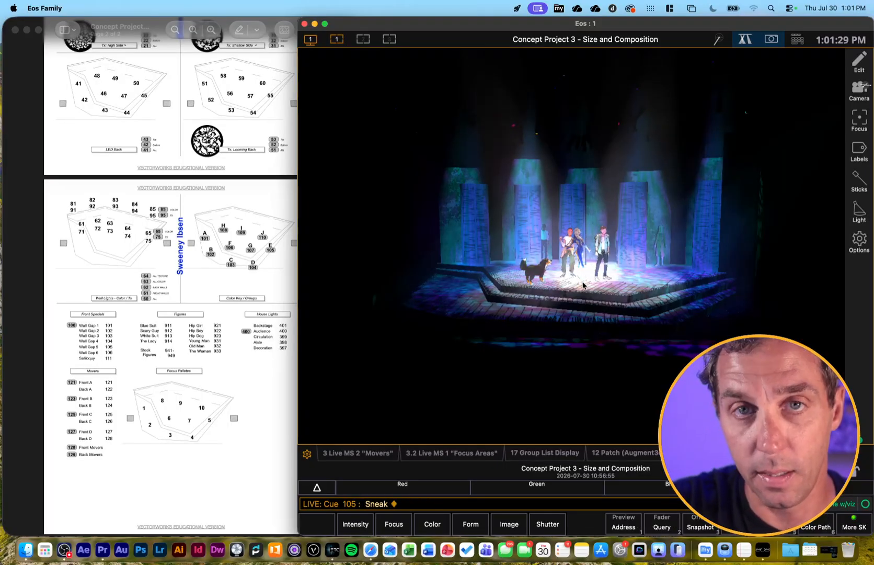